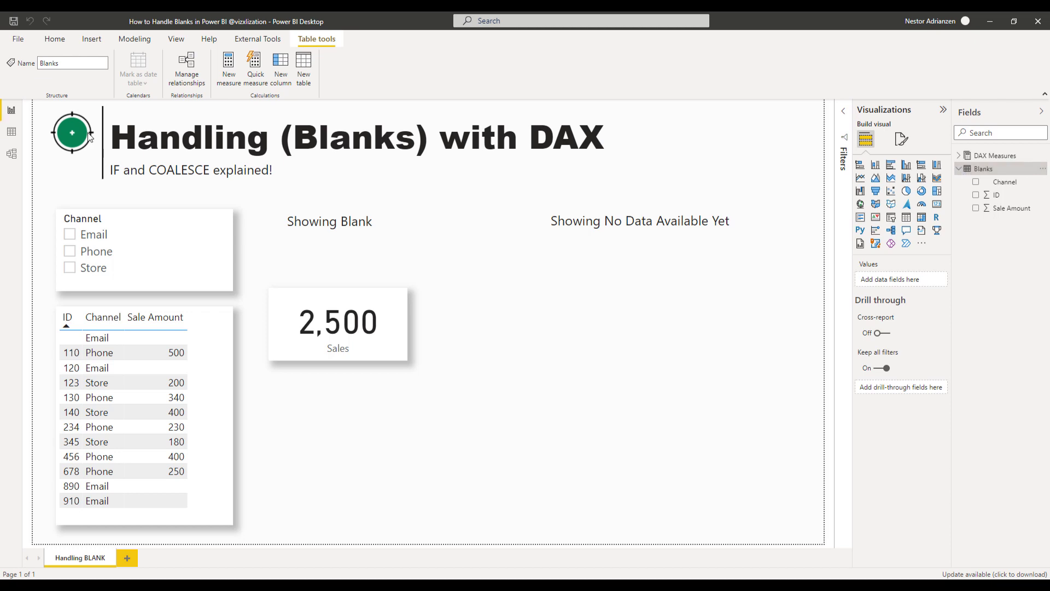
Open the Blanks table's data and filter the Channel column to show only the Email rows.
click(15, 134)
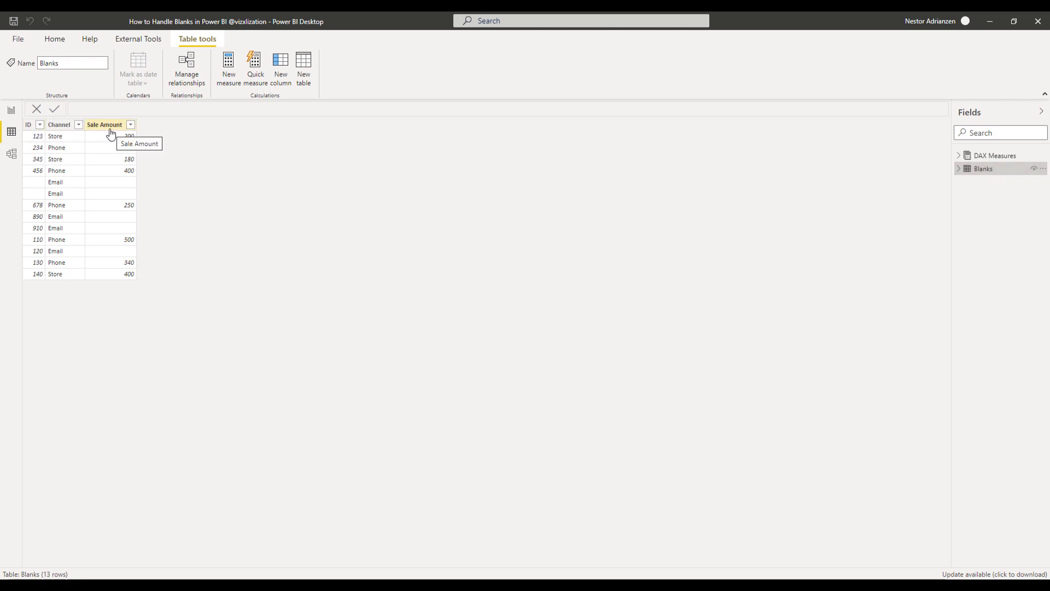
click(79, 126)
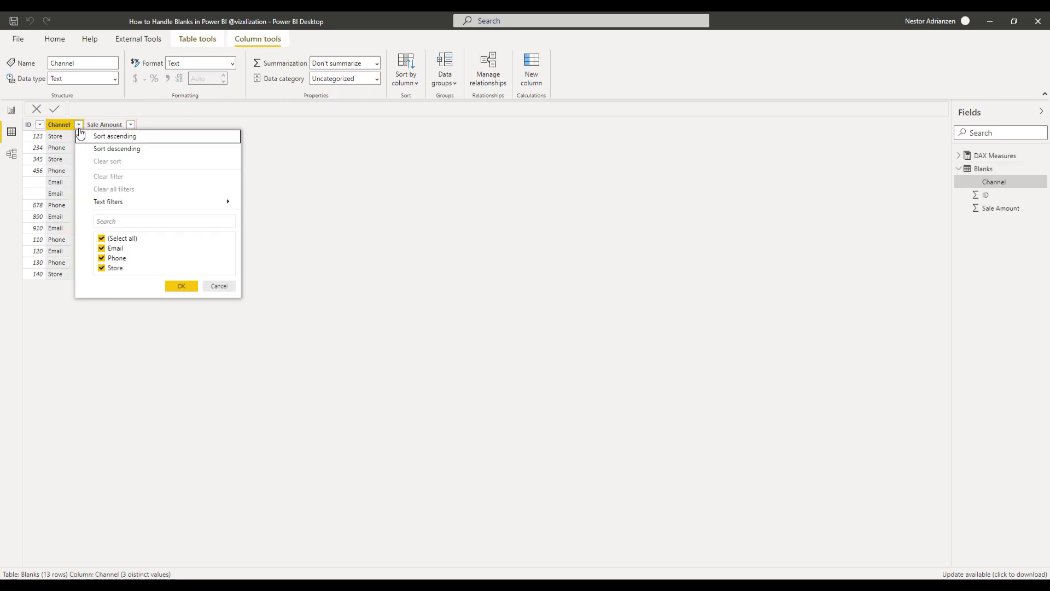
click(102, 239)
click(101, 248)
click(179, 286)
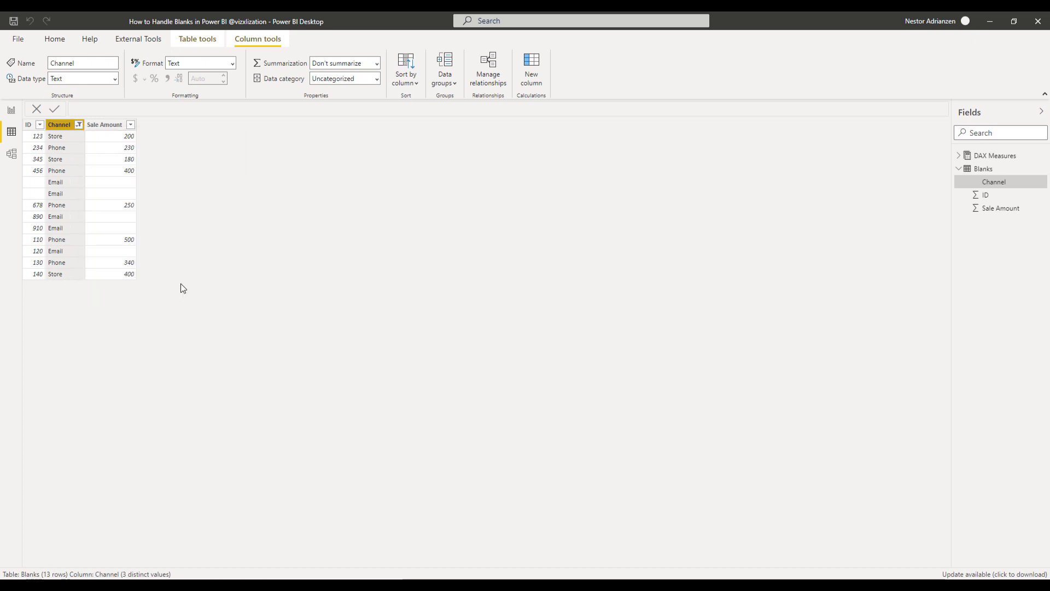
Restore all values in the Blanks table's Channel filter and return to the report page.
click(79, 125)
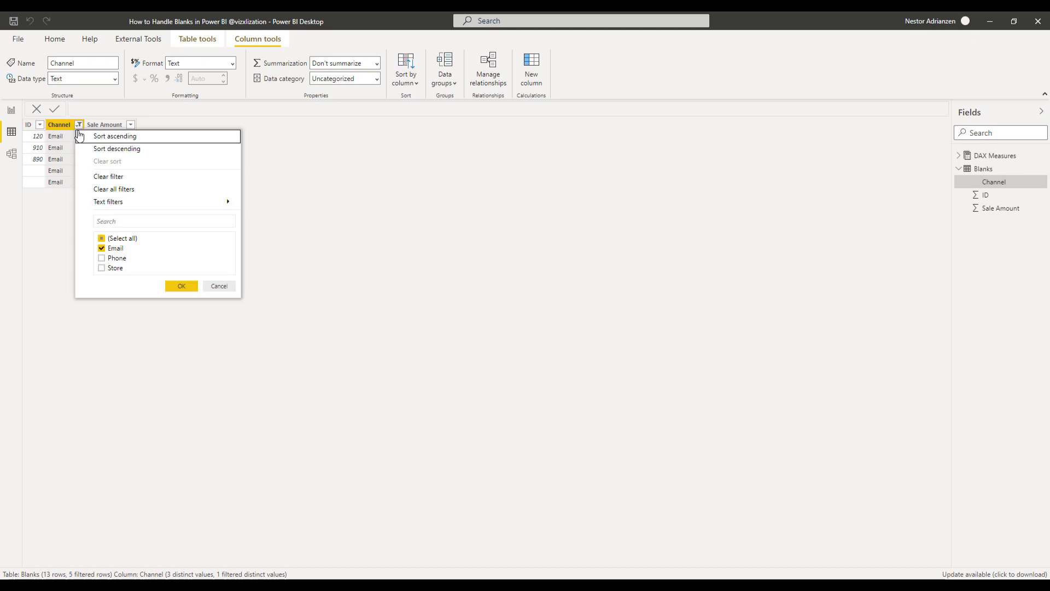
click(102, 238)
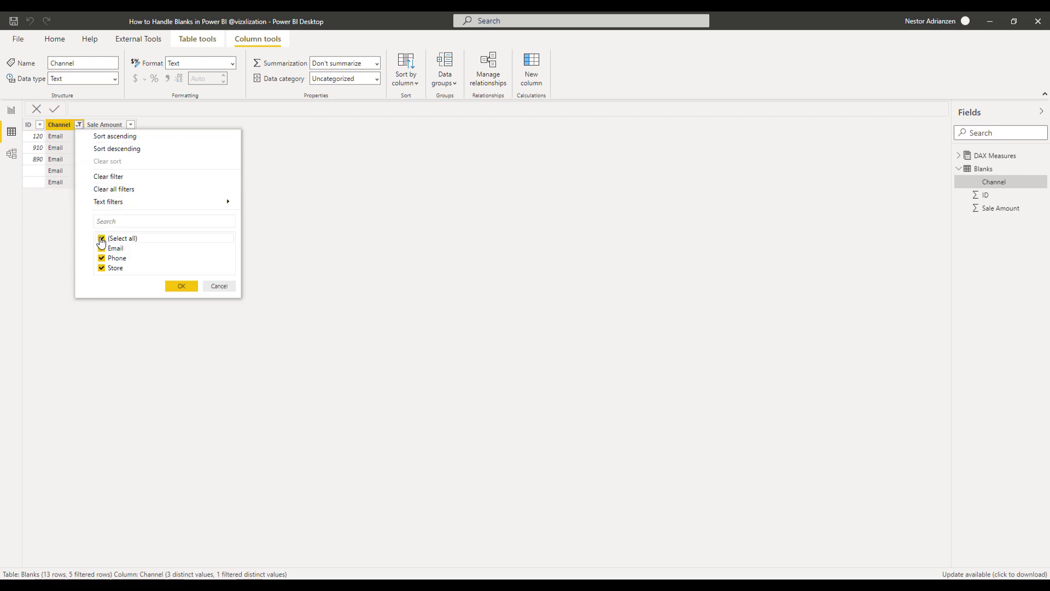
click(181, 286)
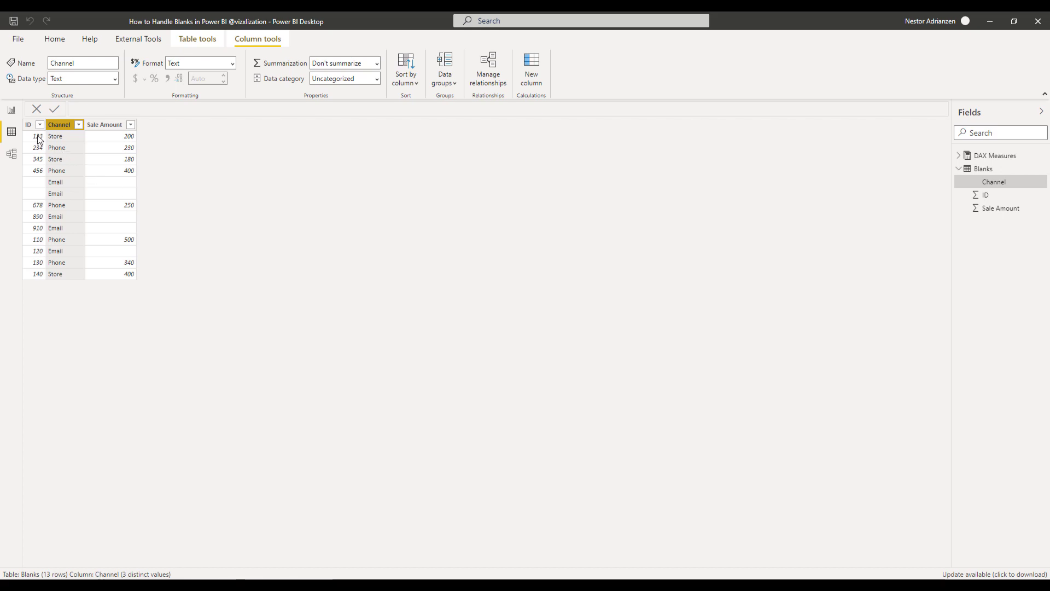
click(11, 111)
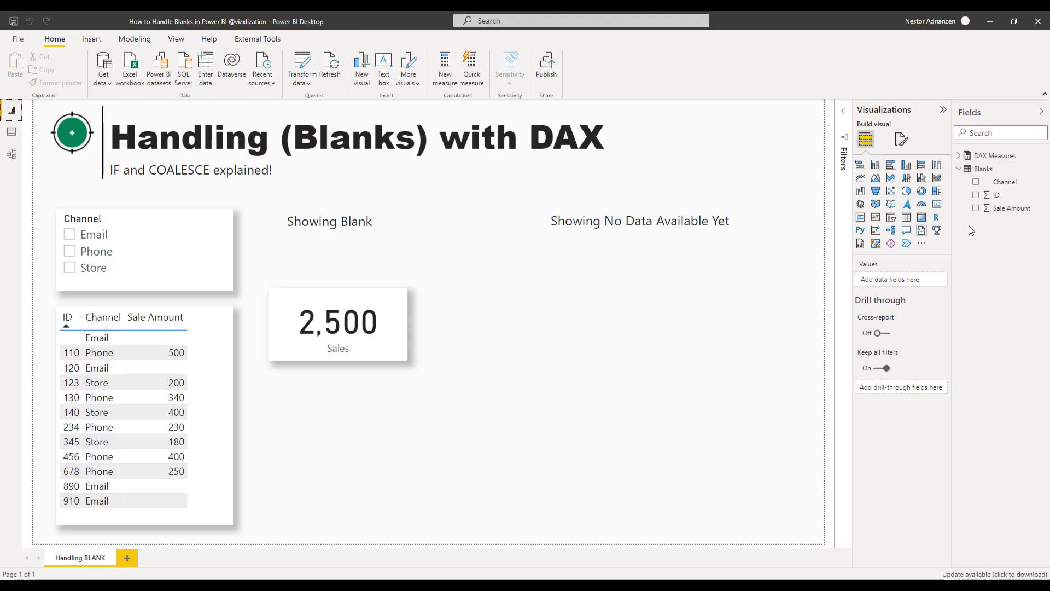
Collapse the Blanks table, expand DAX Measures and view the formula of the Sales measure.
click(959, 169)
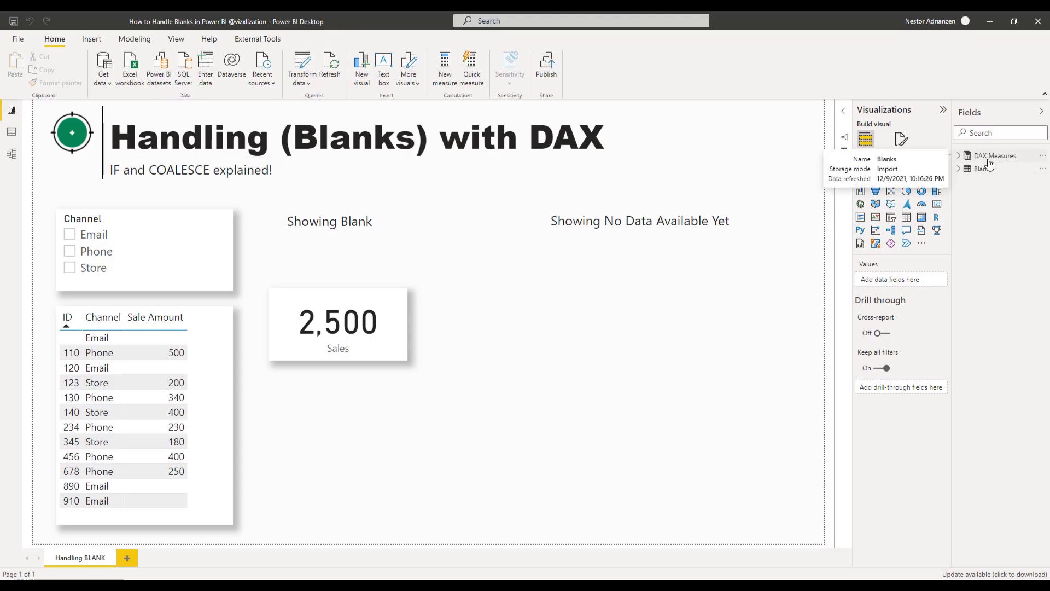
click(985, 158)
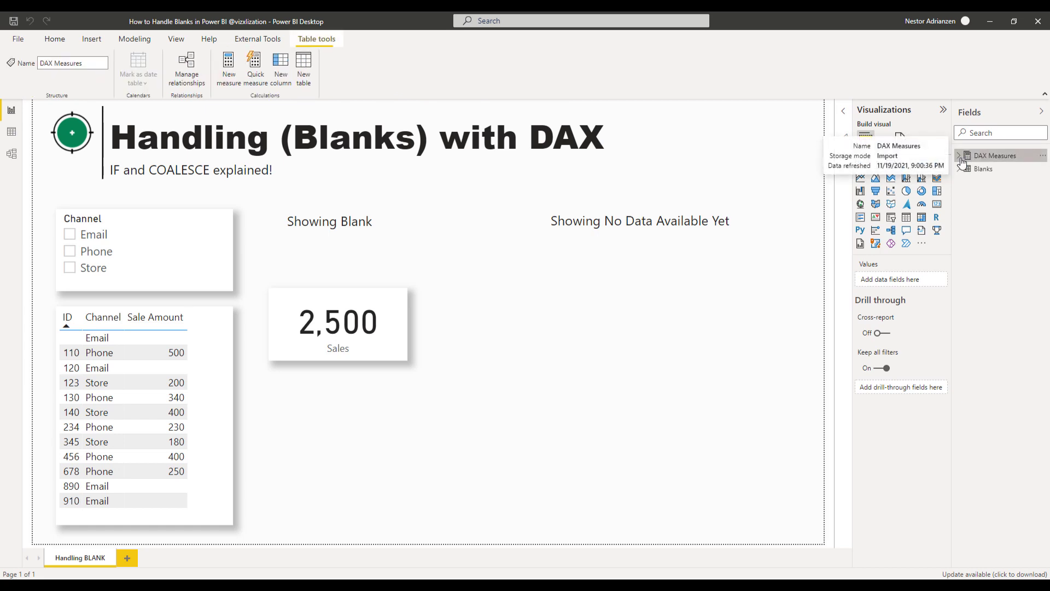
click(959, 156)
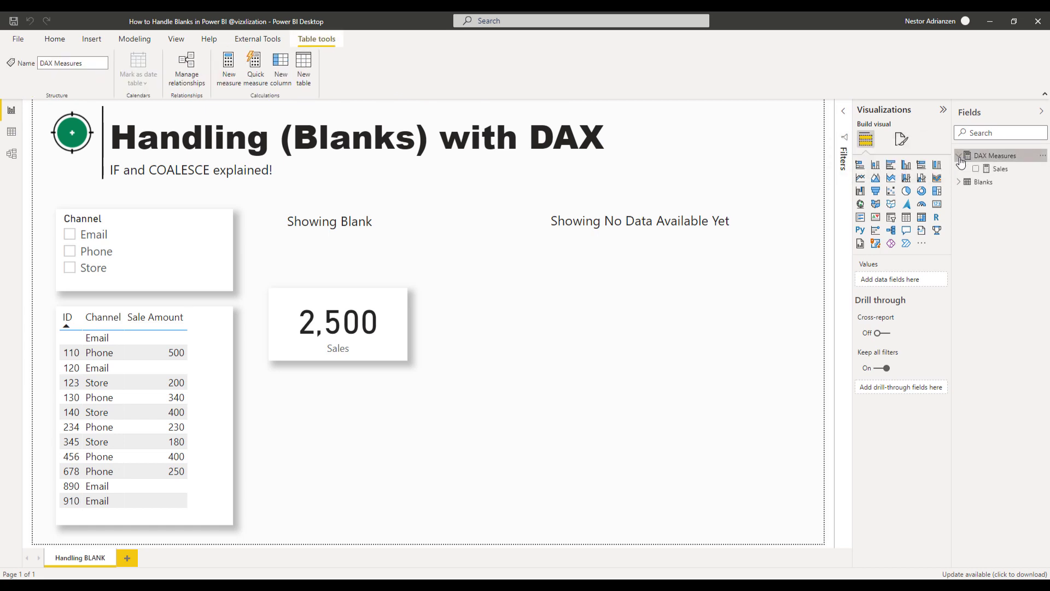
click(1001, 169)
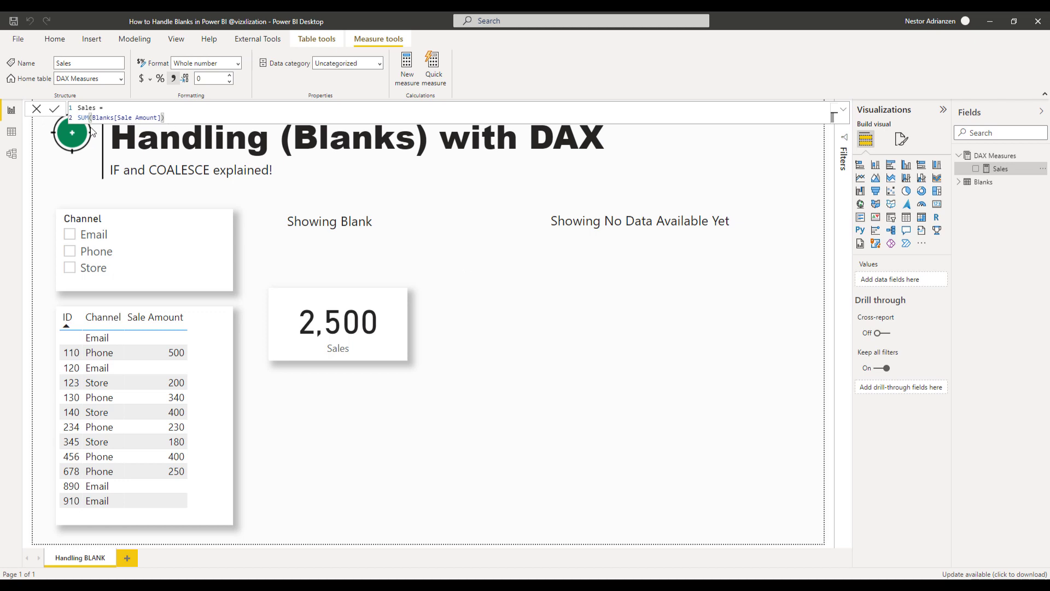
click(469, 265)
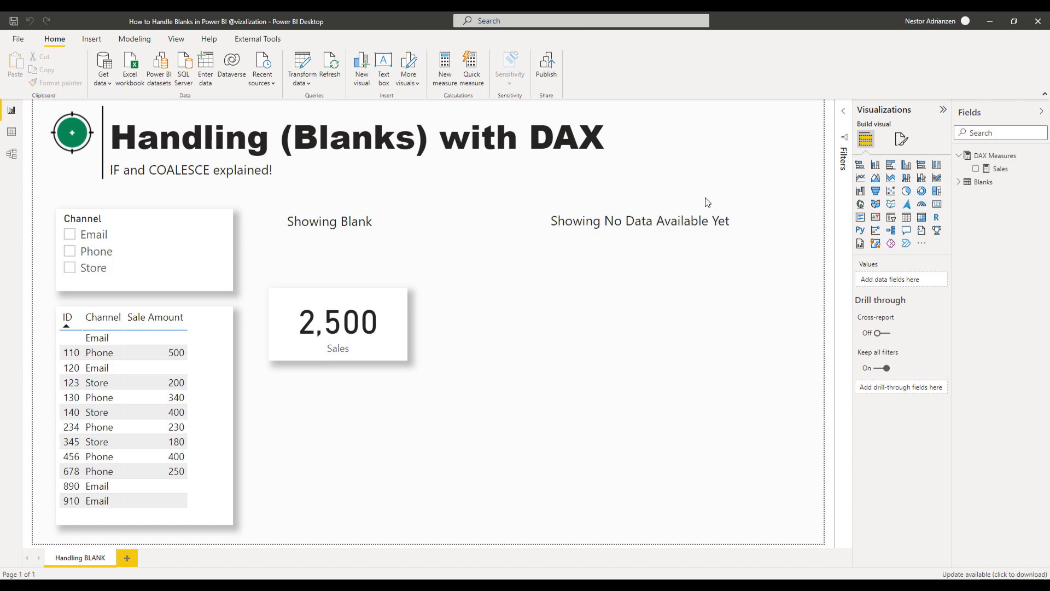
Inspect the fields used by the Channel slicer, the sales table and the Sales card.
click(155, 219)
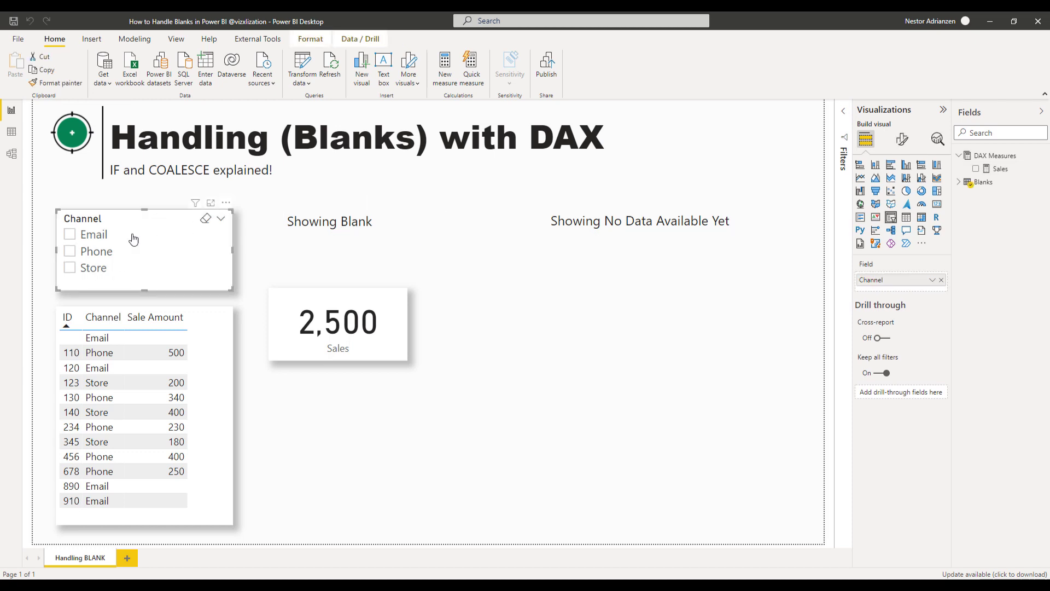
click(217, 347)
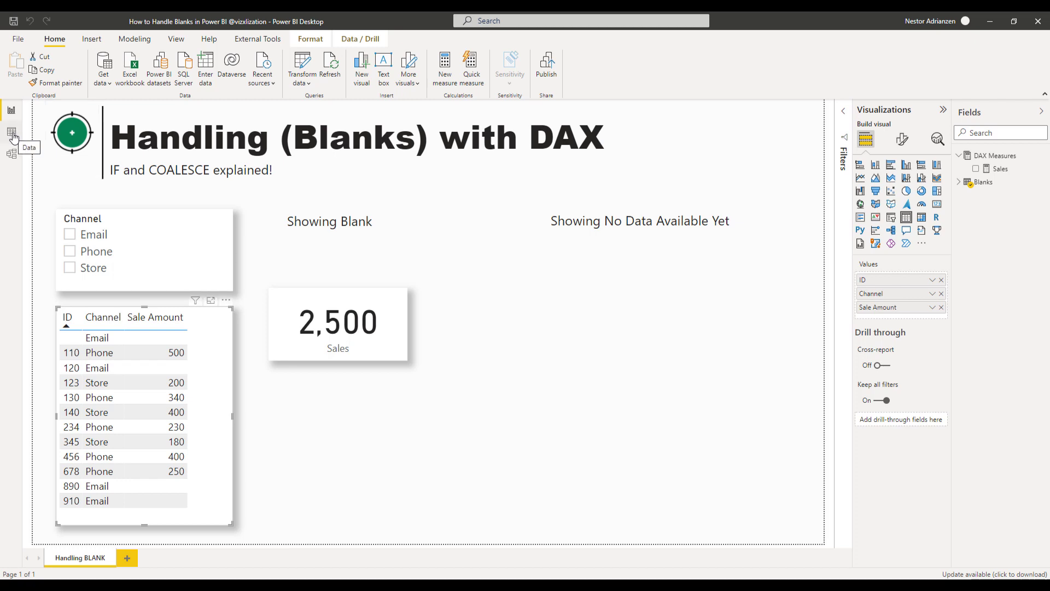
click(354, 303)
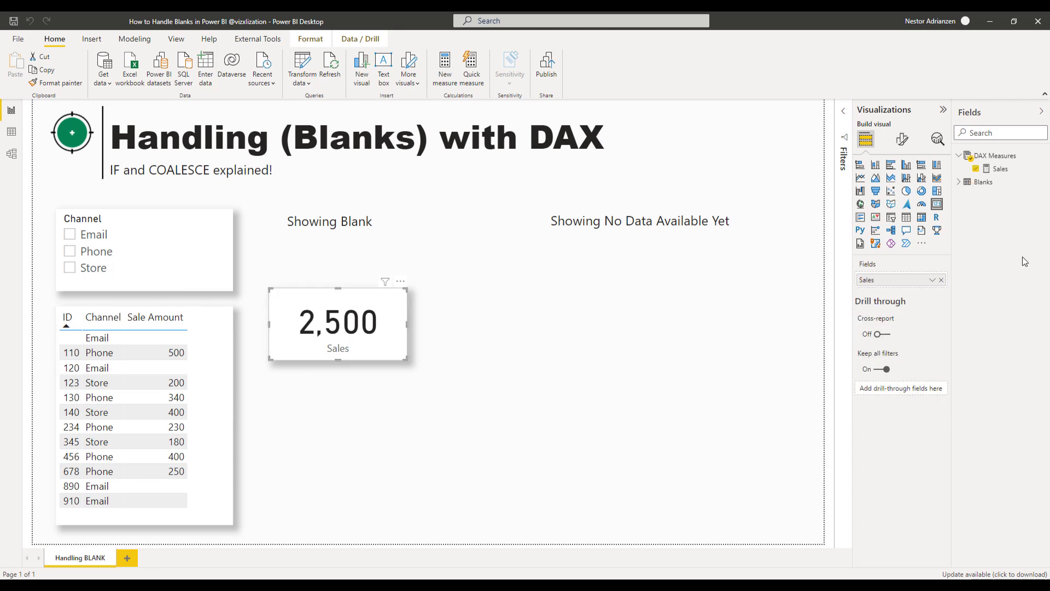
click(1000, 170)
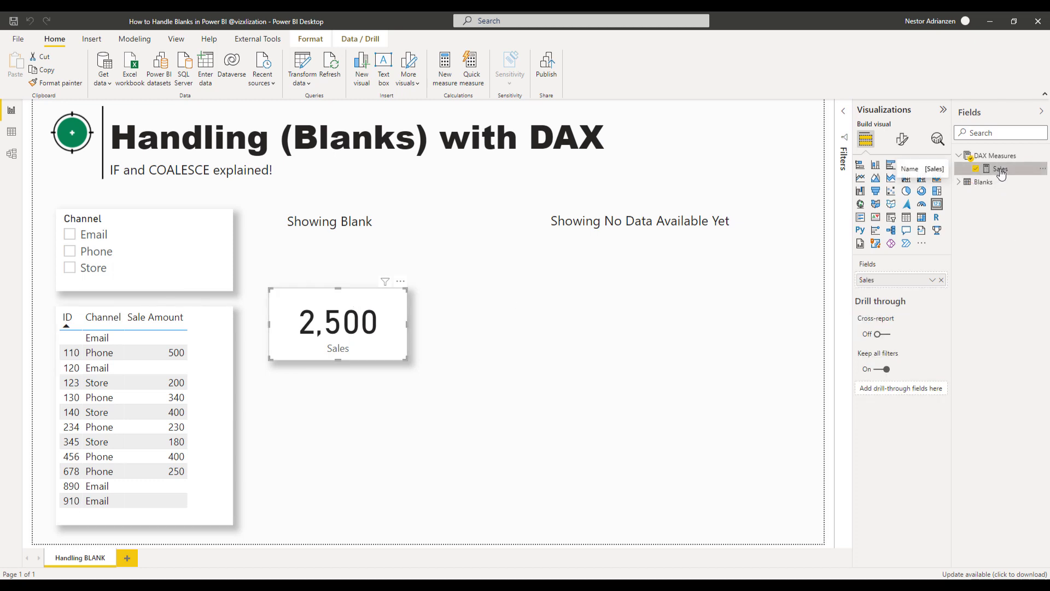
click(551, 302)
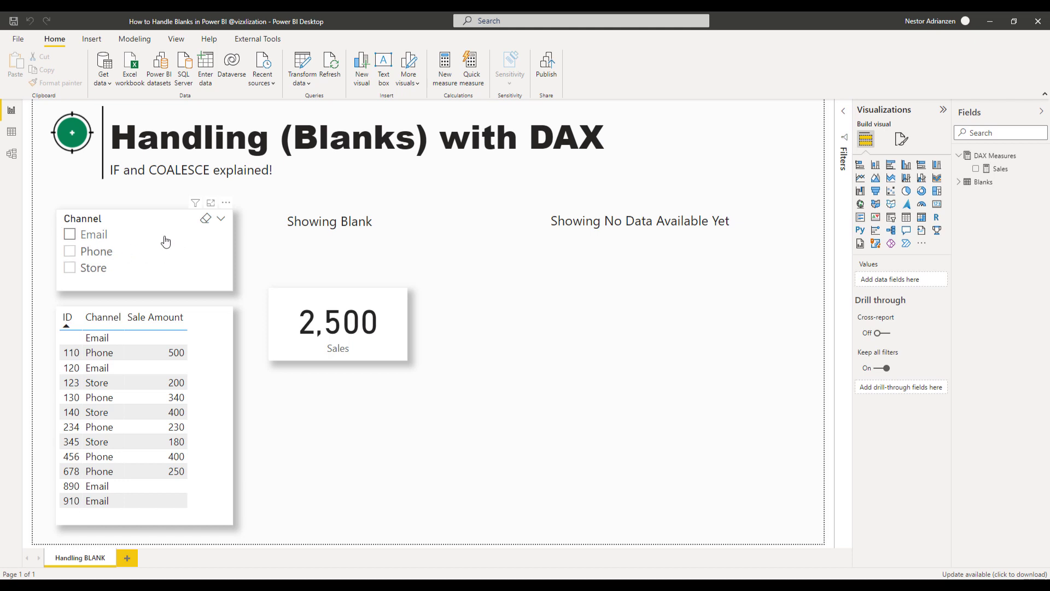
Check the Sales card with the Channel slicer on Email, Phone, Store and Email again, and clear the slicer selection.
click(71, 238)
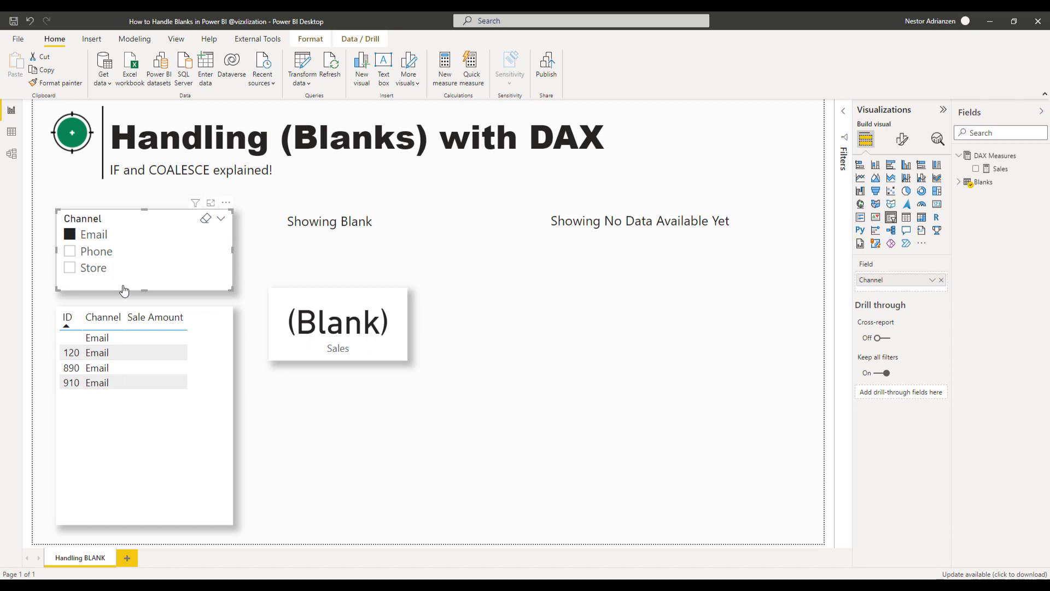
click(69, 252)
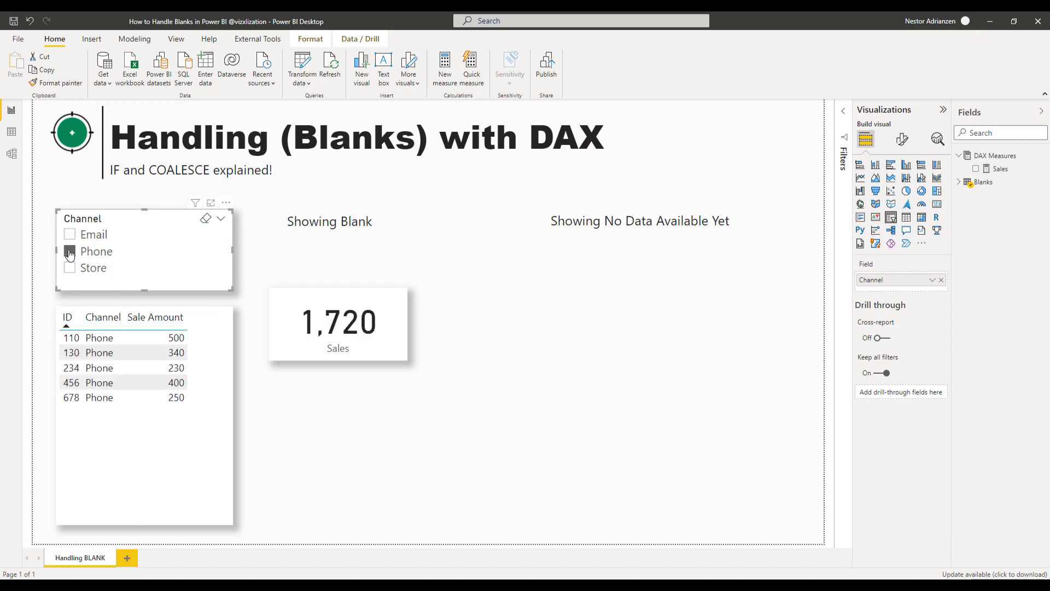
click(71, 269)
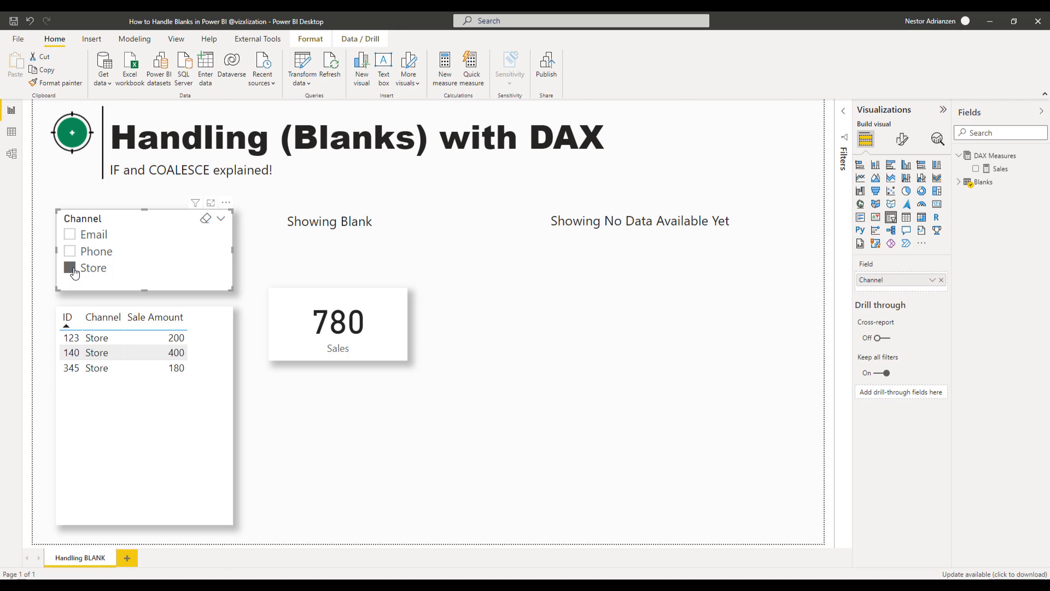
click(71, 269)
click(71, 237)
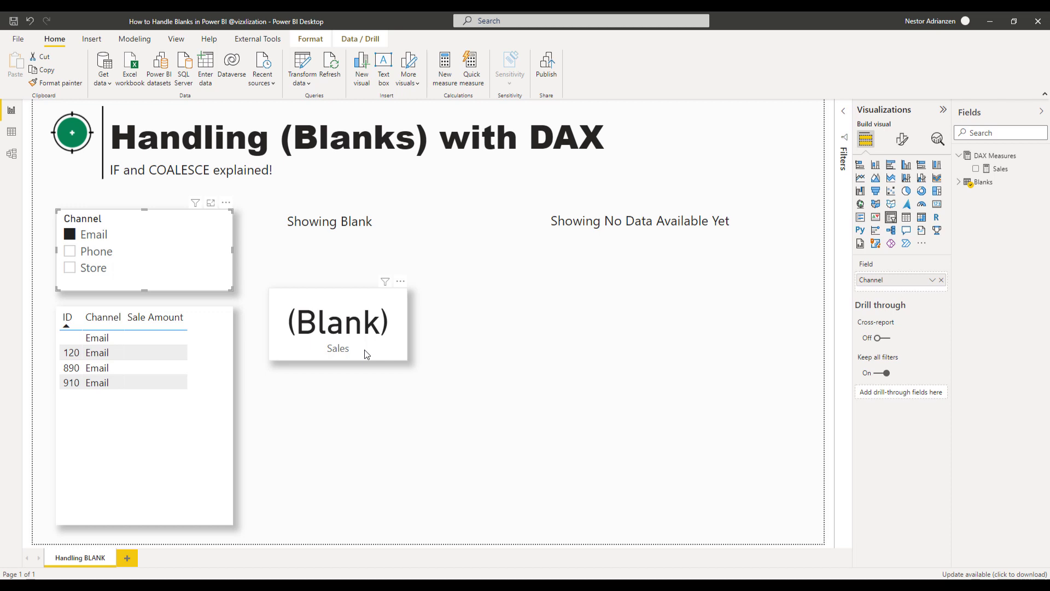
mouse_move(200, 206)
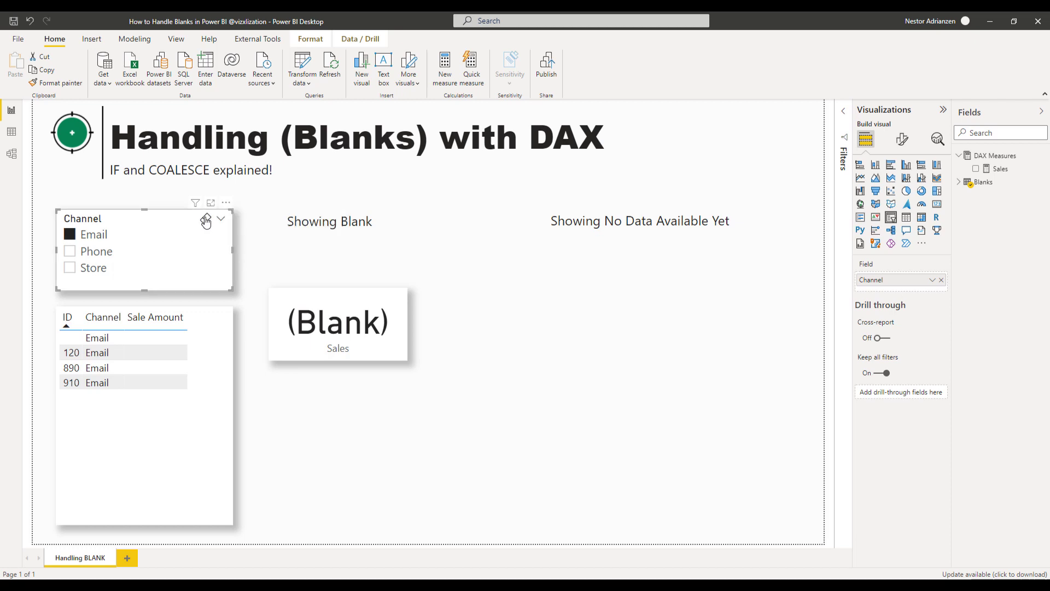
click(205, 221)
click(499, 416)
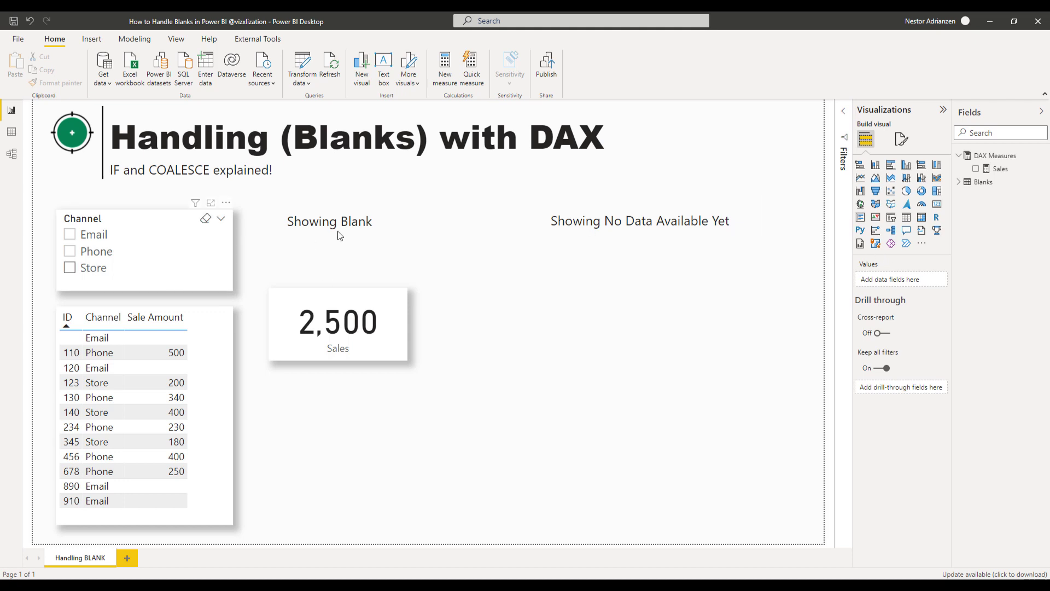
Create a new measure in the DAX Measures table and name it "IF sales", with its expression starting on a second line.
right_click(995, 157)
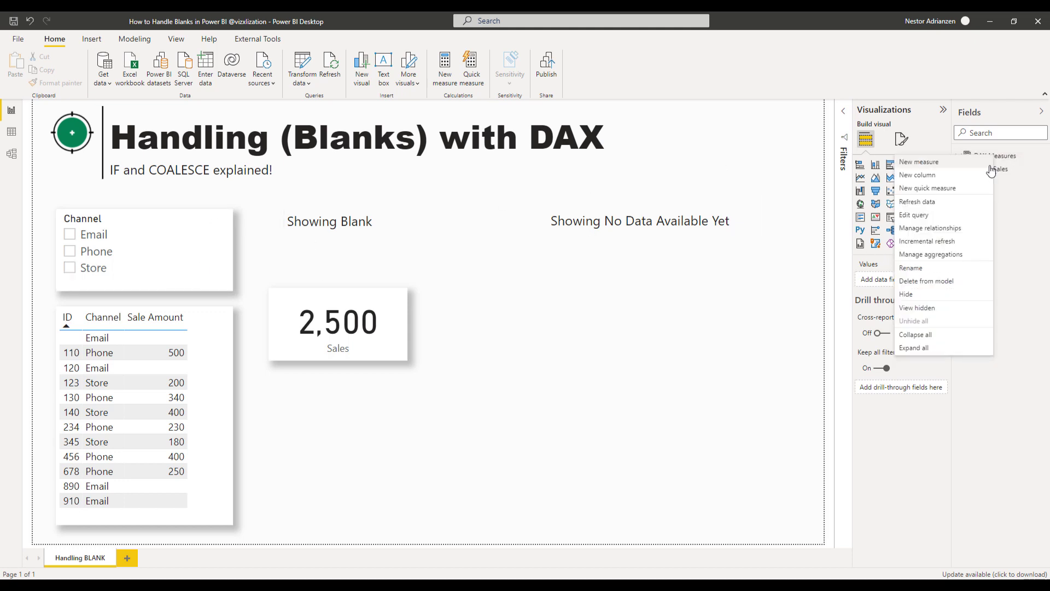
click(929, 162)
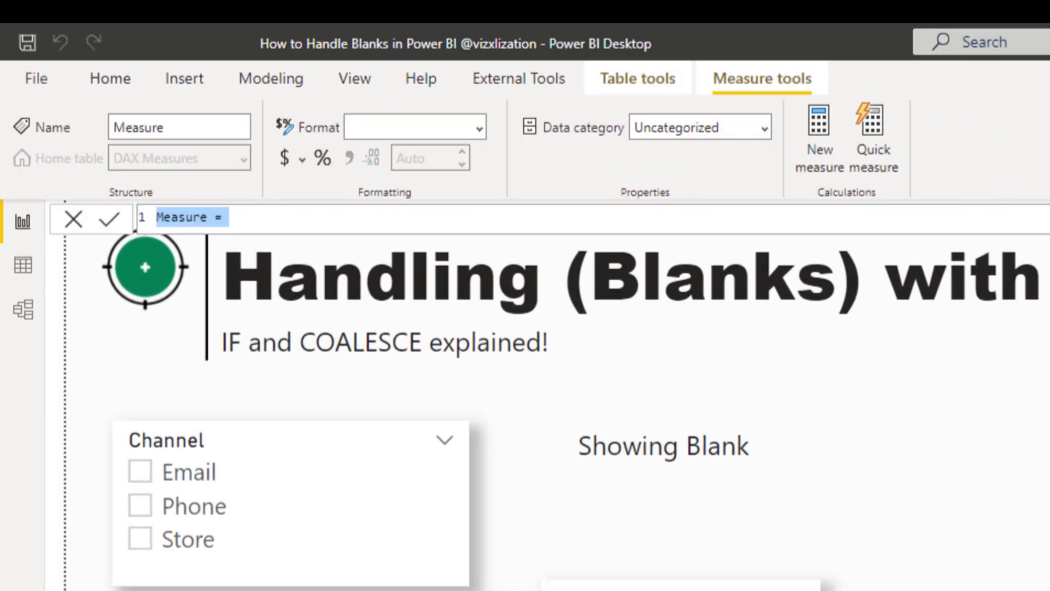
text(I)
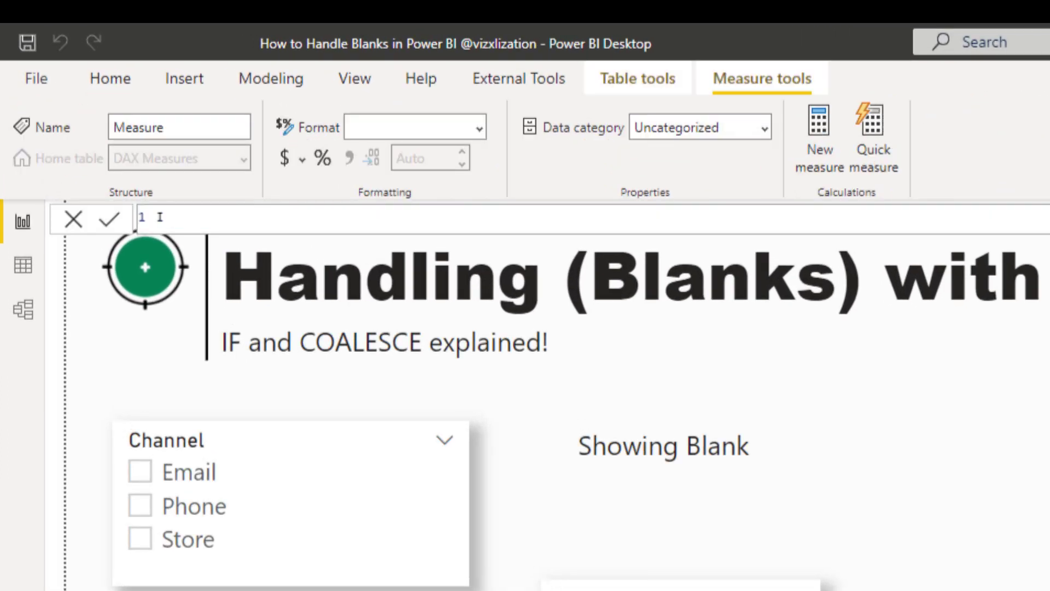
text(F sales =)
key(shift+Return)
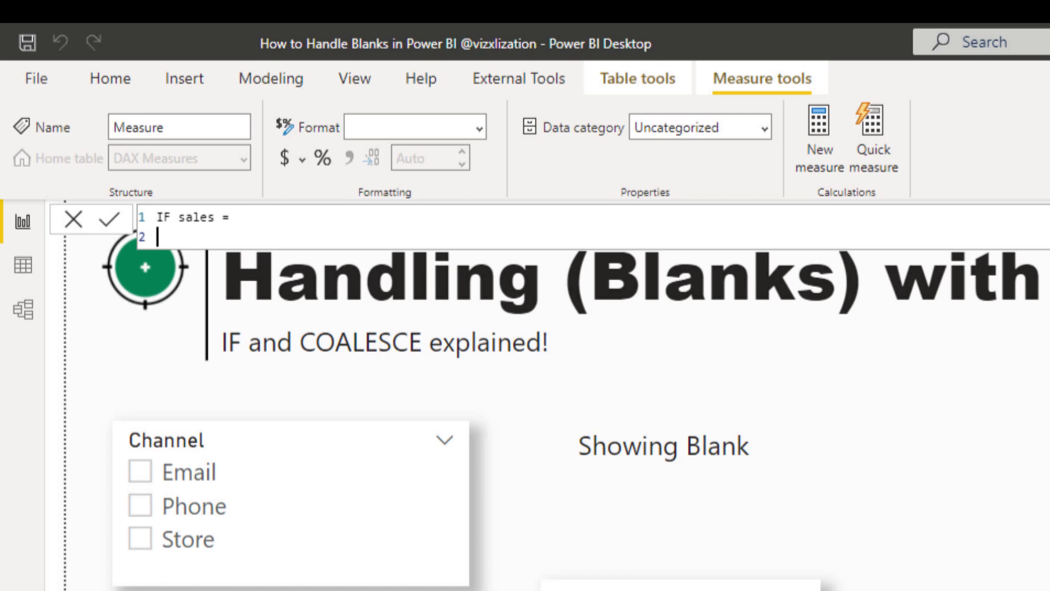
Begin the measure's expression with an IF function whose logical test is 'DAX Measures'[Sales] = BLANK().
text(IF()
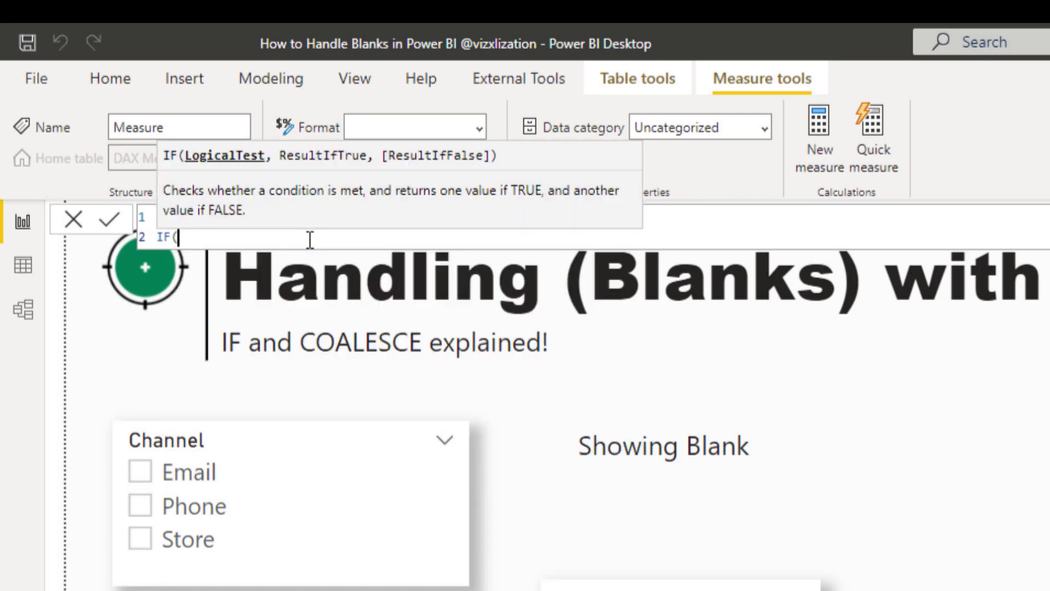
key(shift+Return)
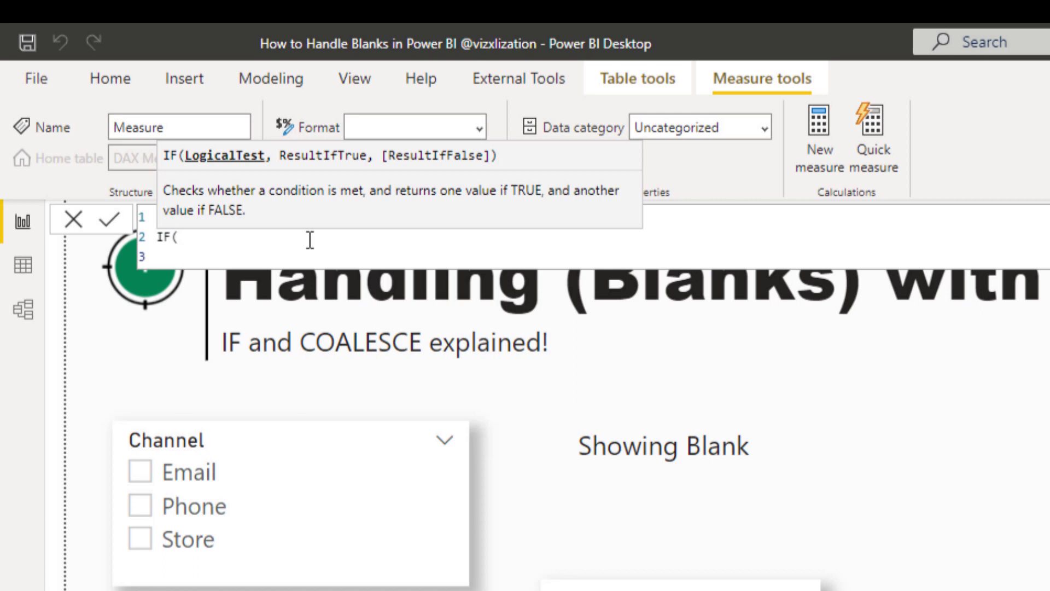
key(Tab)
text(sales)
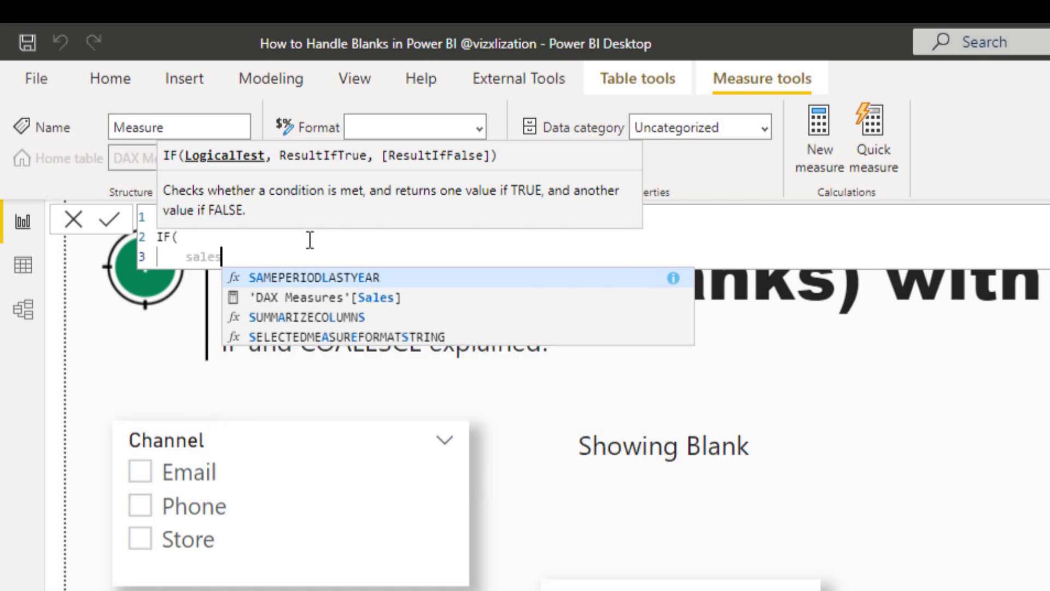
click(327, 298)
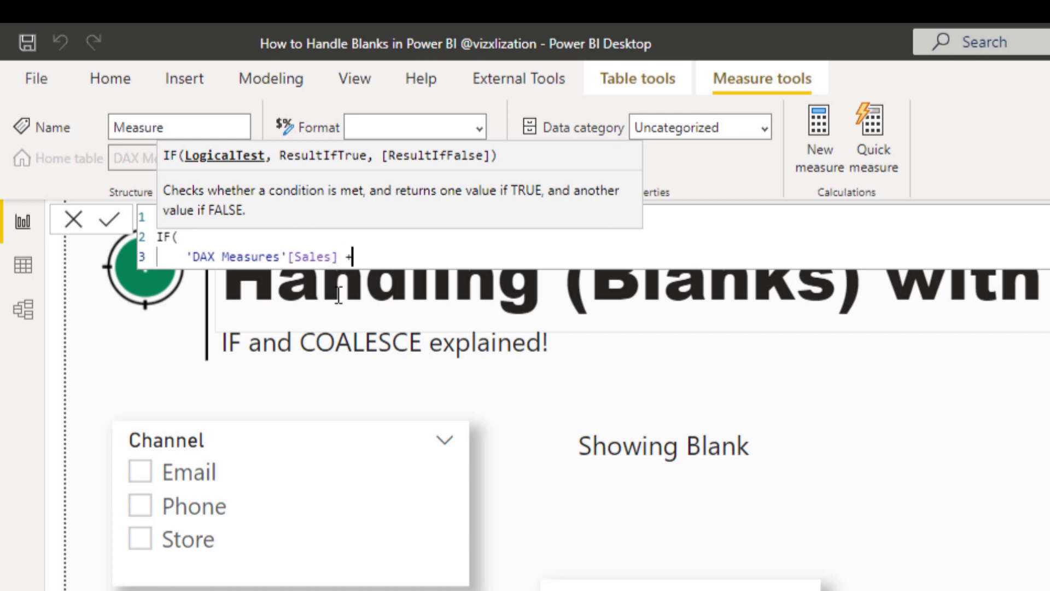
text(= bl)
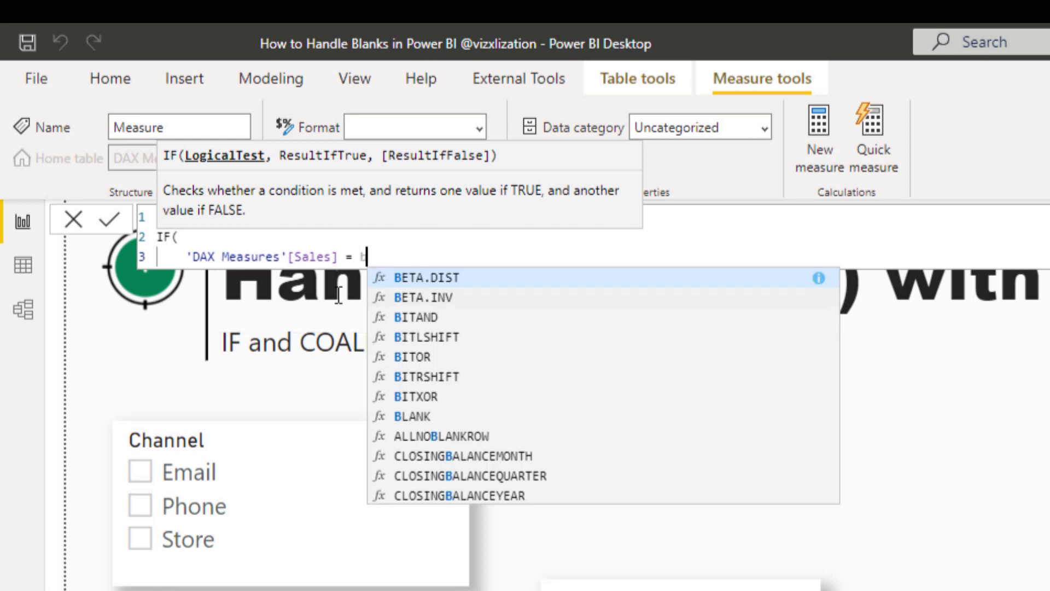
key(BackSpace)
text(la)
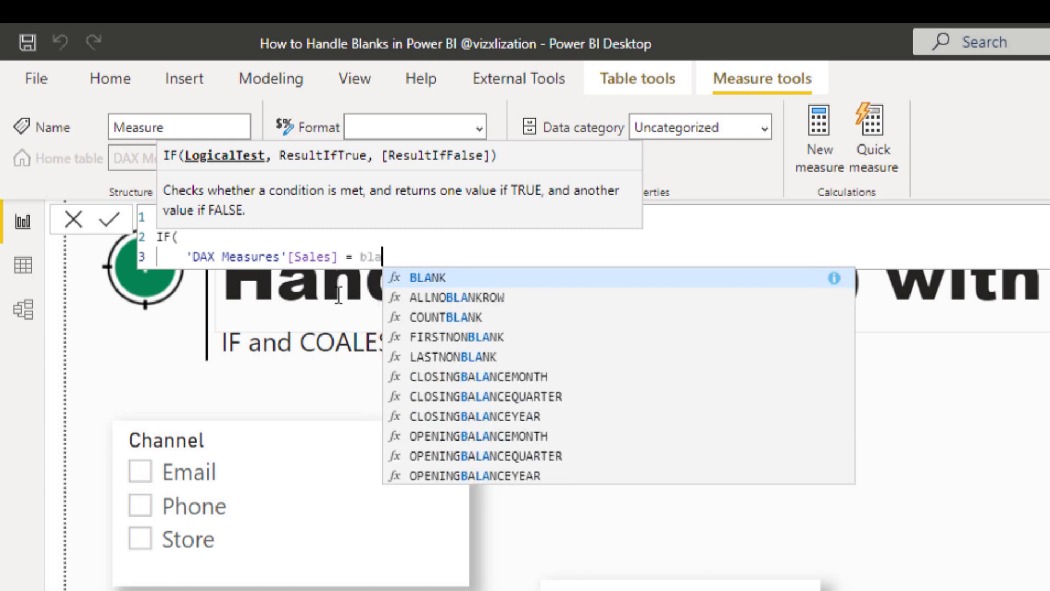
click(431, 280)
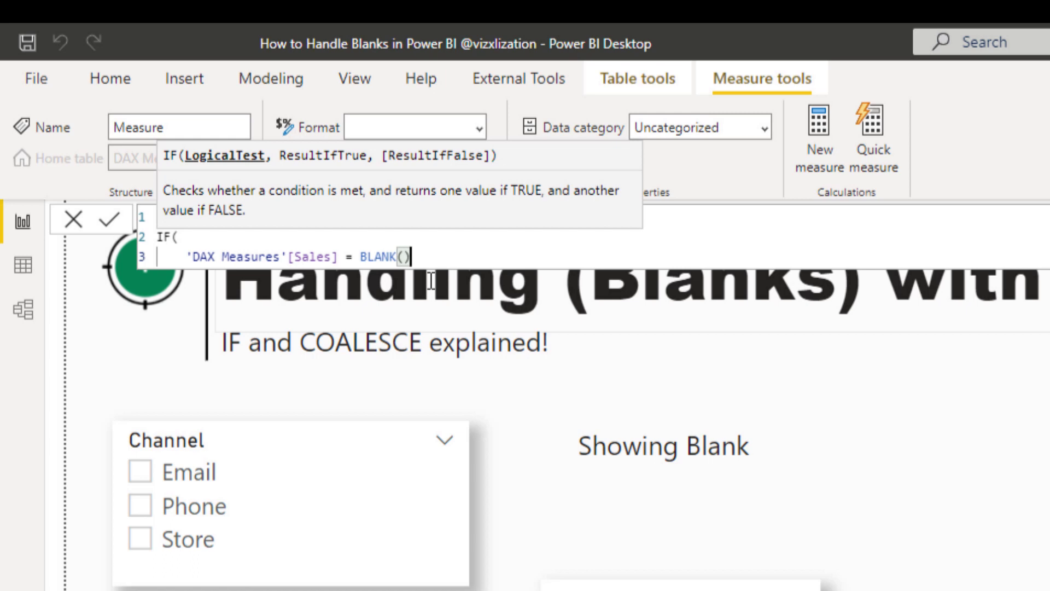
text(,)
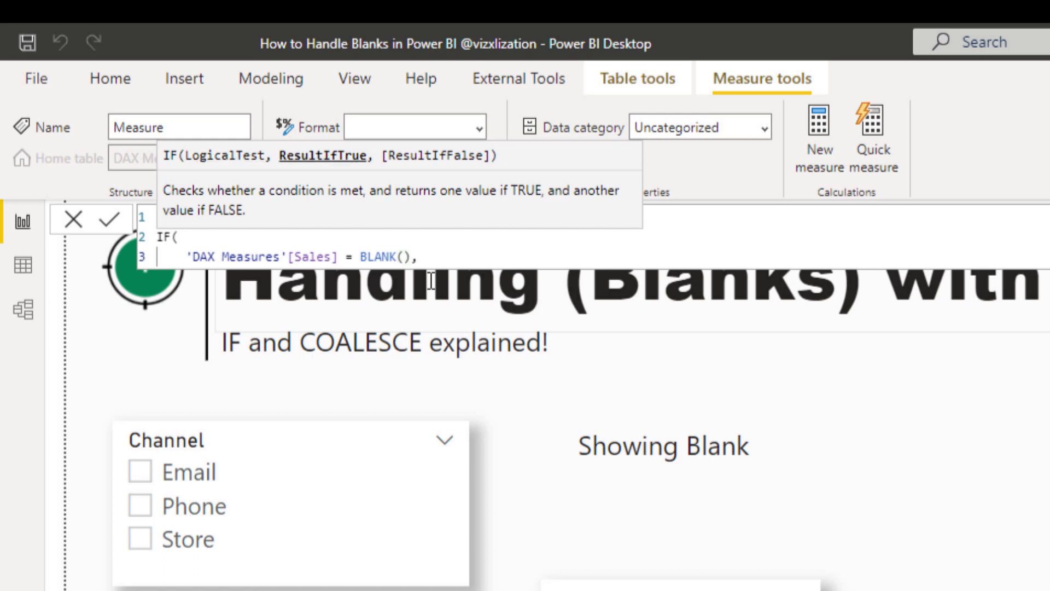
Add "No Data Available Yet" as the IF function's result when the logical test is true.
key(shift+Return)
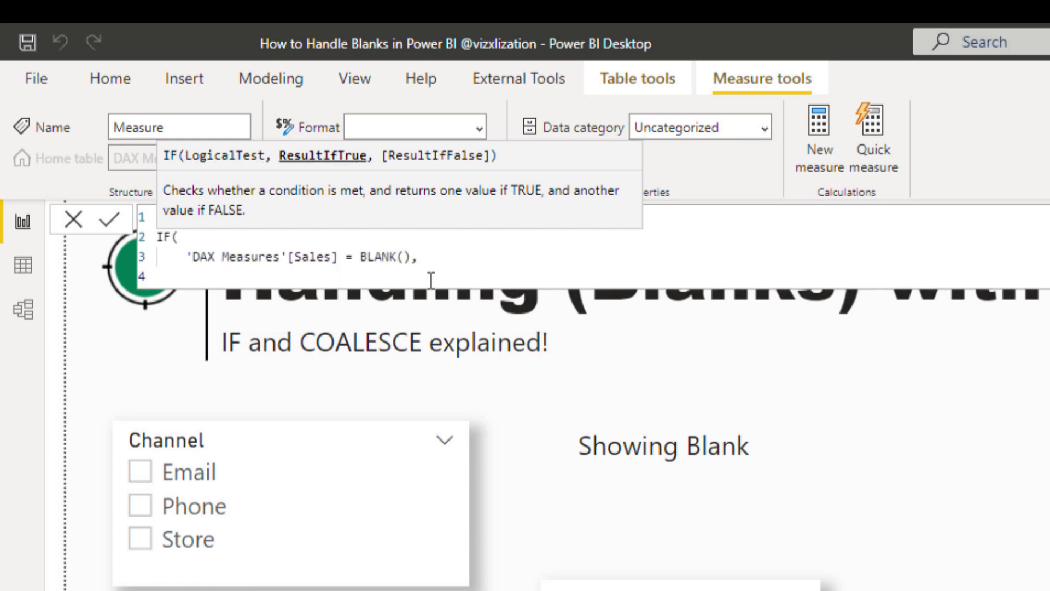
text(")
text(No Data Availa)
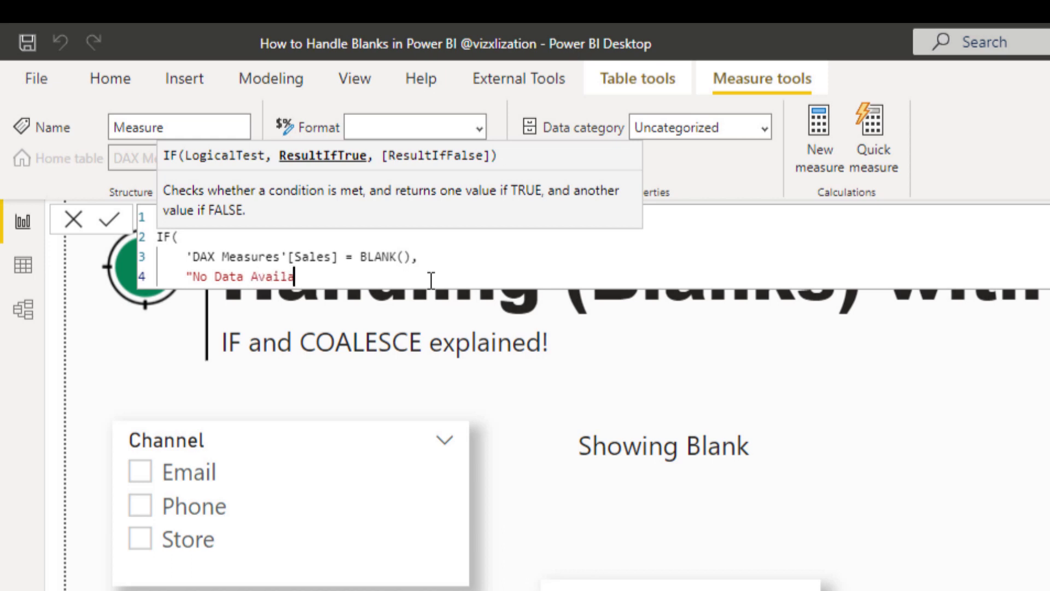
text(ble Yet")
text(,)
key(shift+Return)
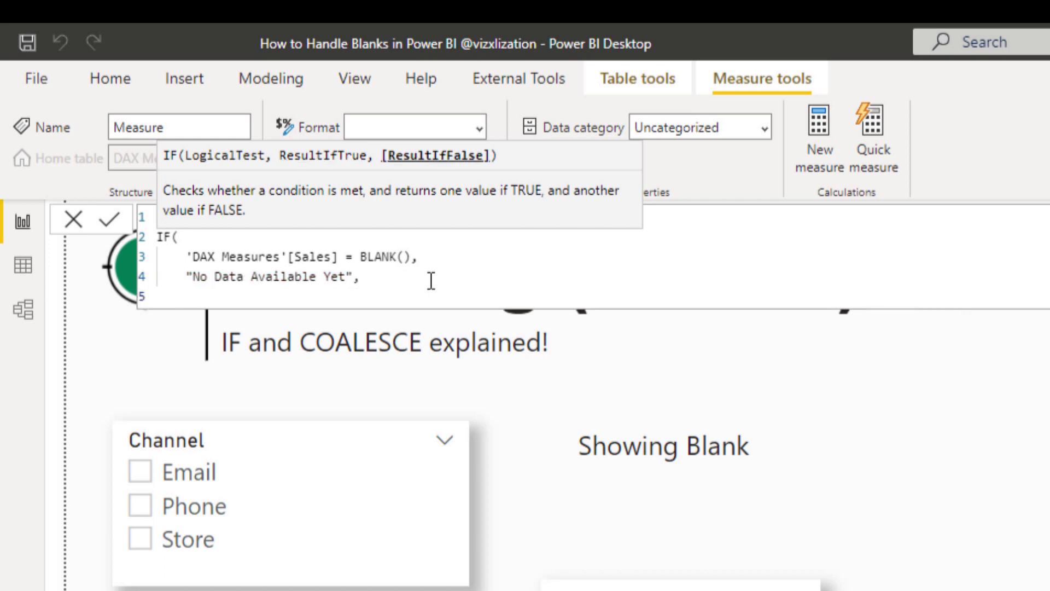
Set 'DAX Measures'[Sales] as the IF function's false result, close the function, and commit the IF sales measure.
text(sales)
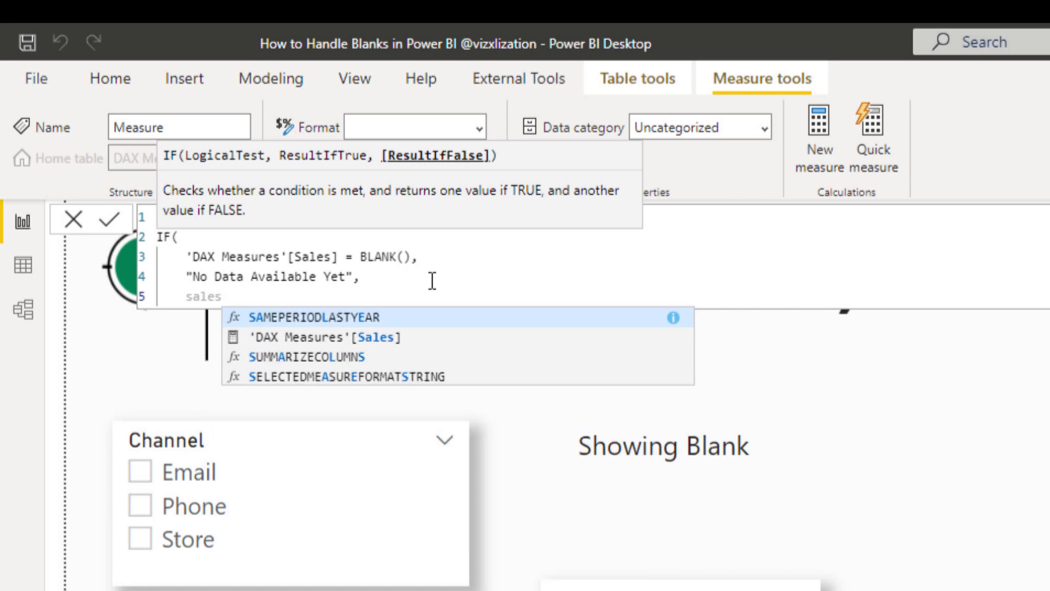
click(343, 338)
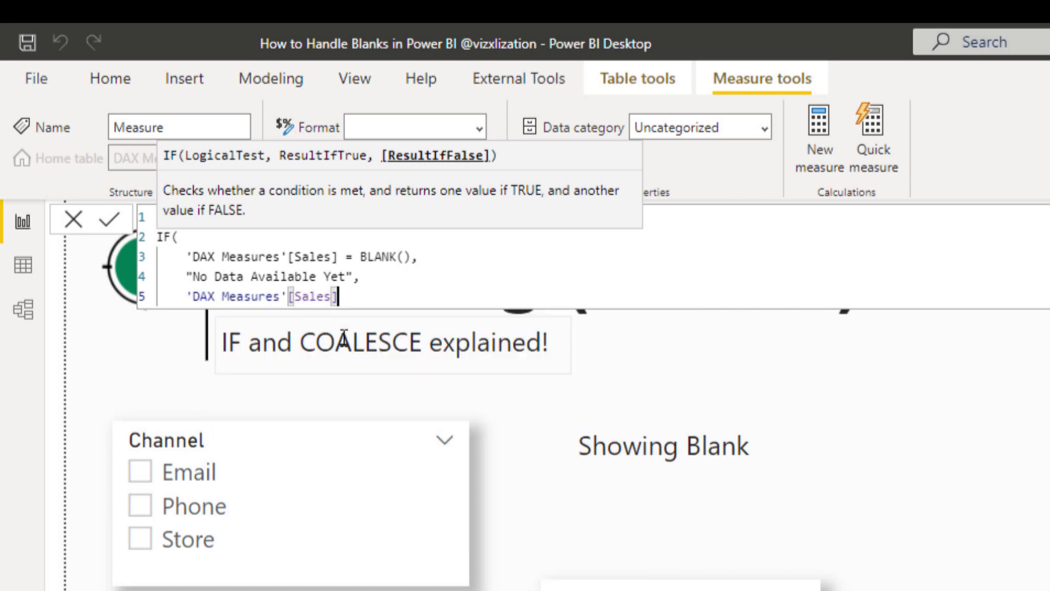
key(Return)
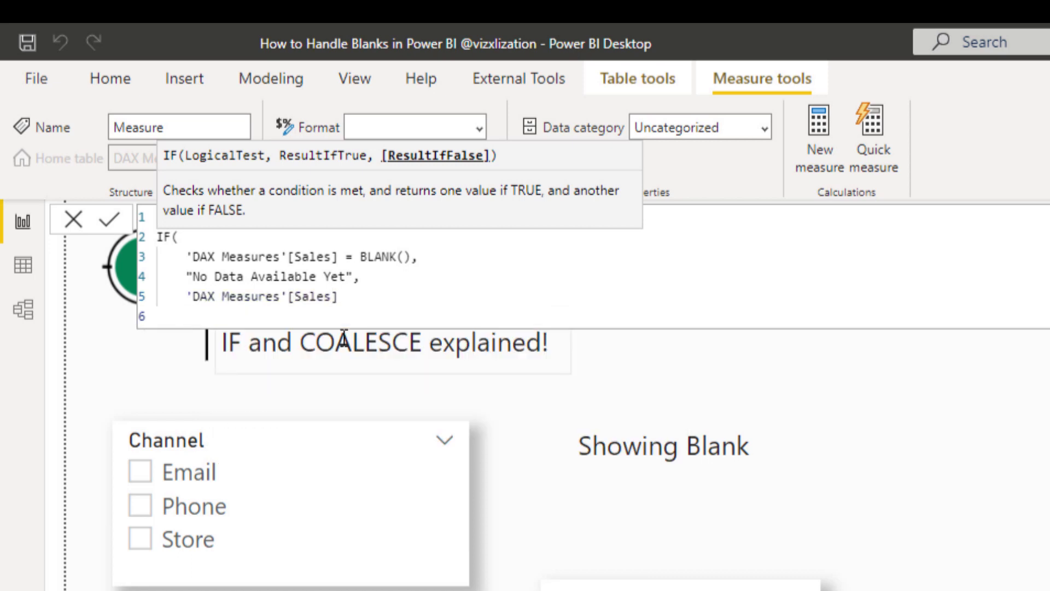
text())
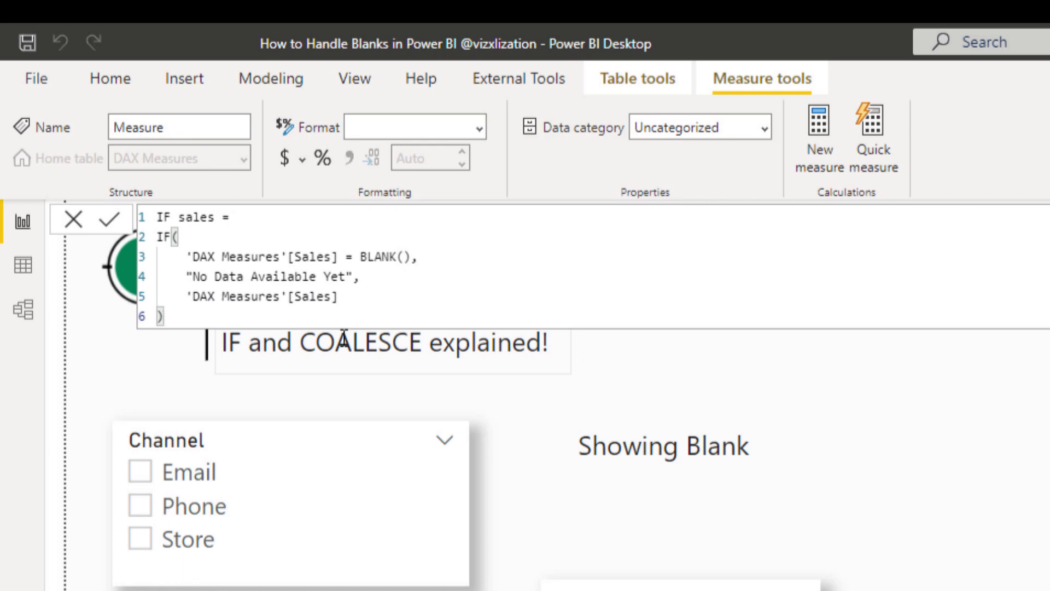
click(109, 222)
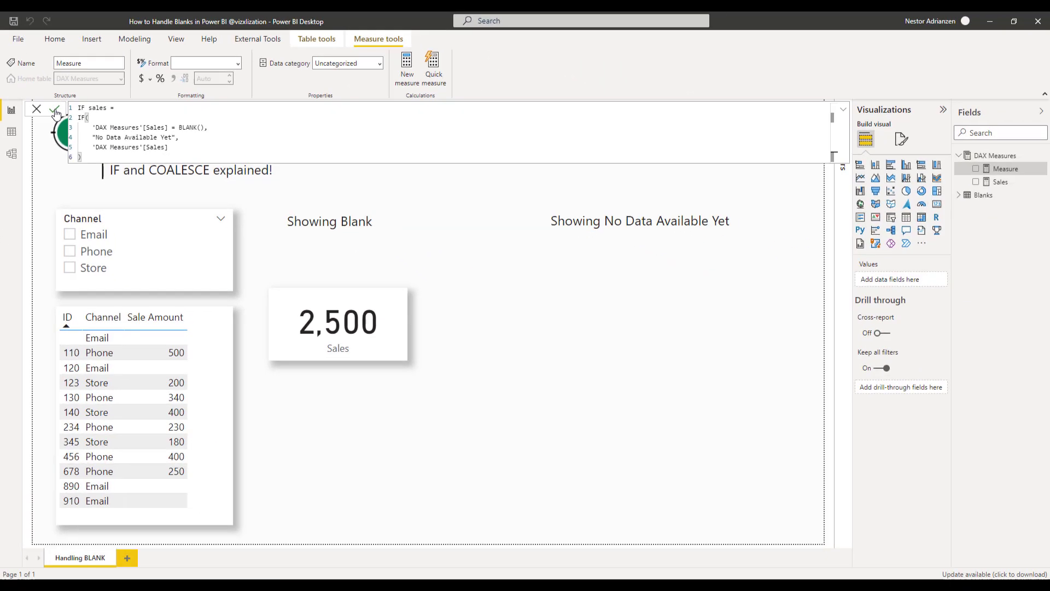
click(55, 112)
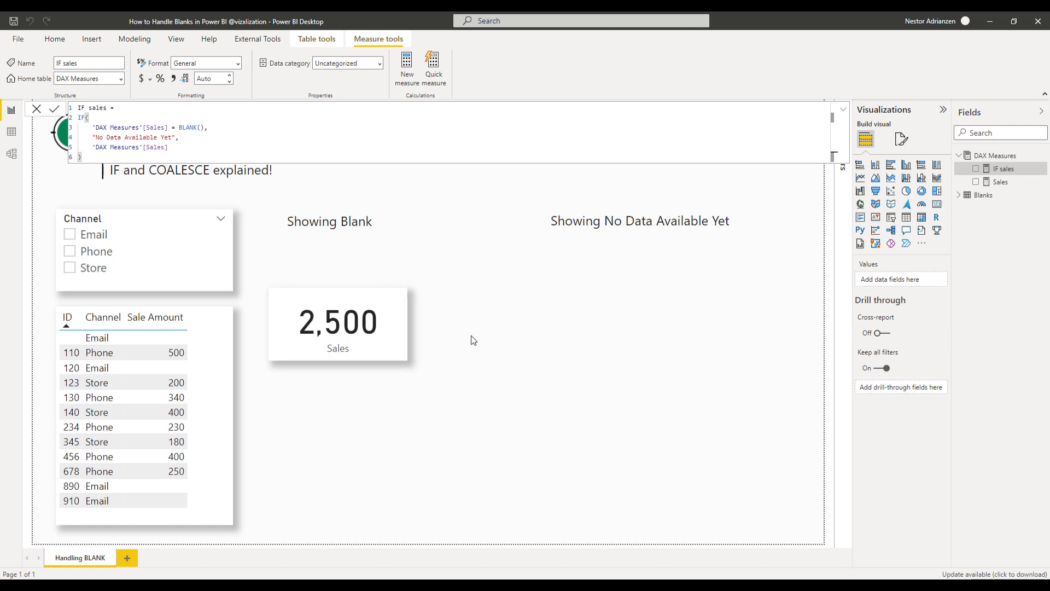
Duplicate the Sales card as a taller card below the "Showing No Data Available Yet" heading, and replace its Sales field with IF sales.
click(386, 340)
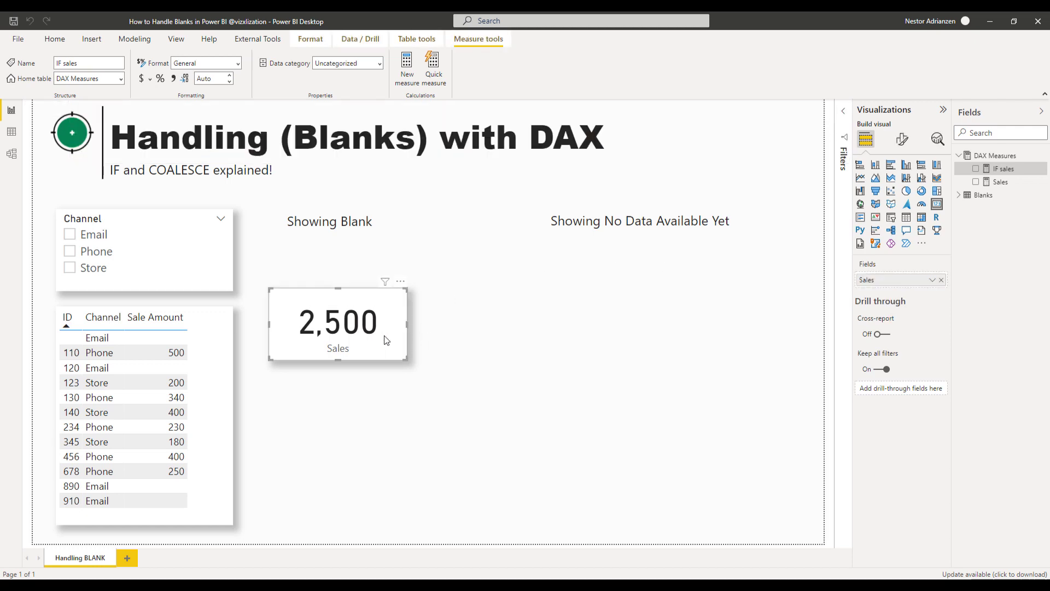
key(ctrl+c)
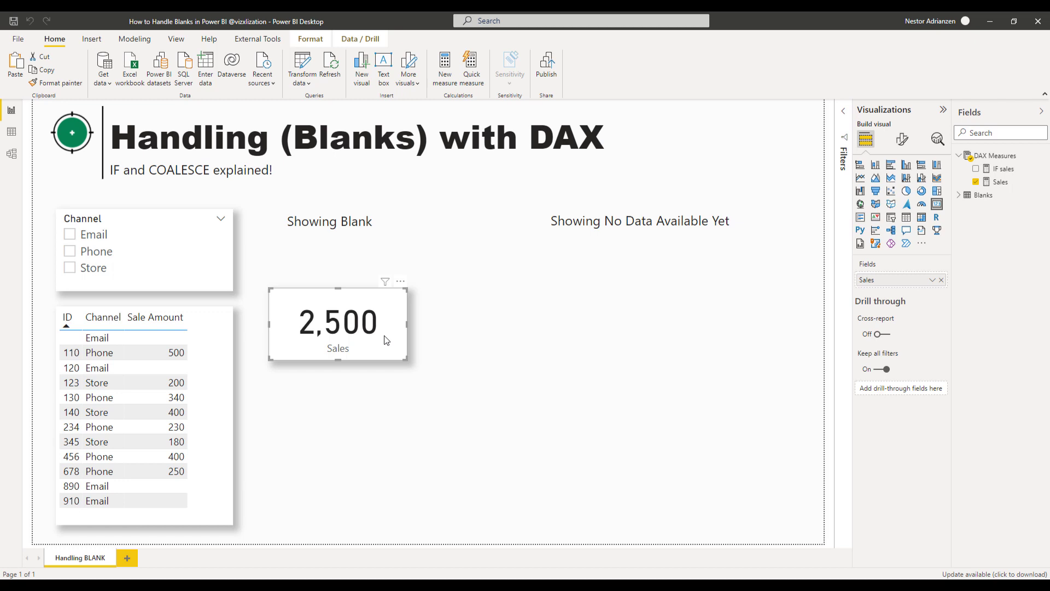
key(ctrl+v)
drag(383, 337, 554, 442)
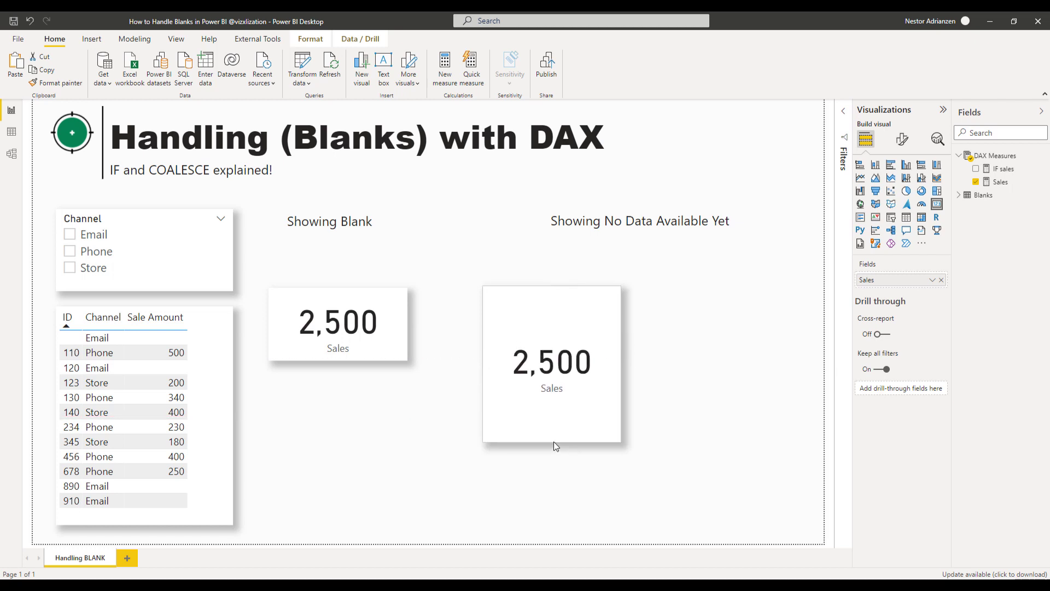
click(976, 183)
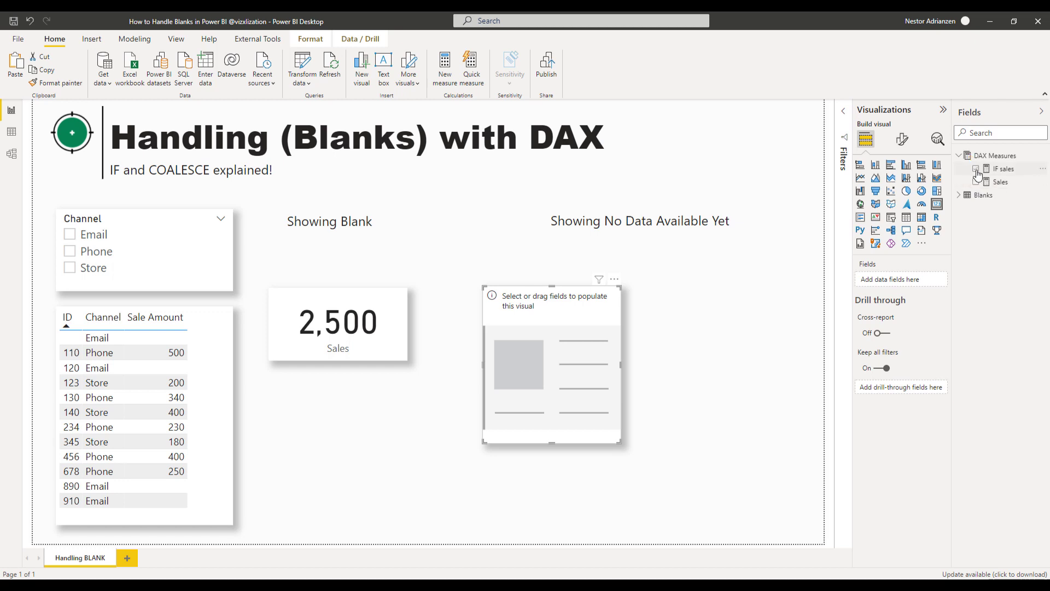
click(976, 170)
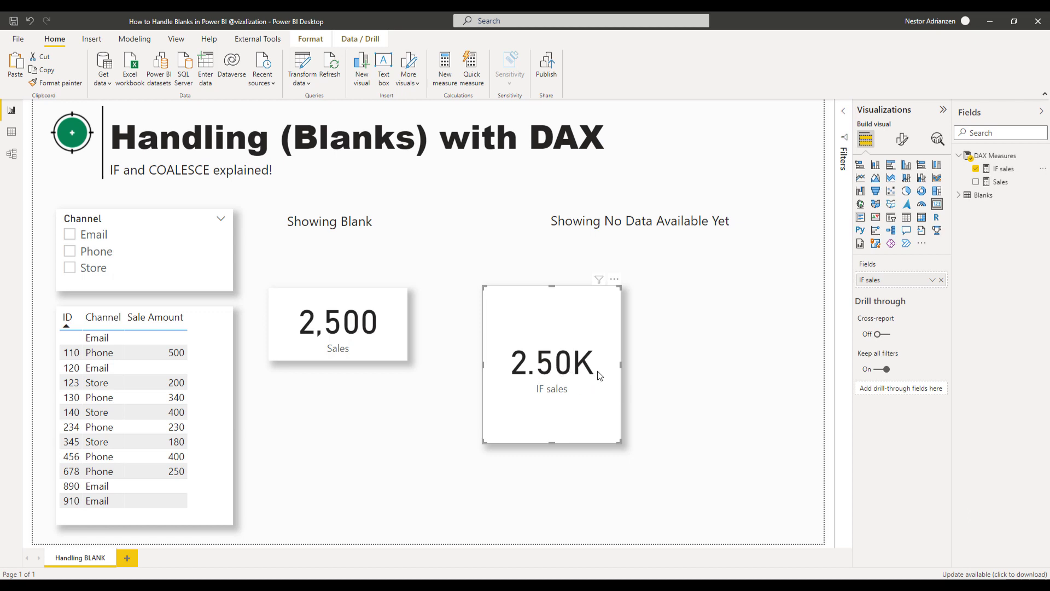
Filter the Channel slicer to Email and widen the IF sales card slightly to fit its text.
click(70, 236)
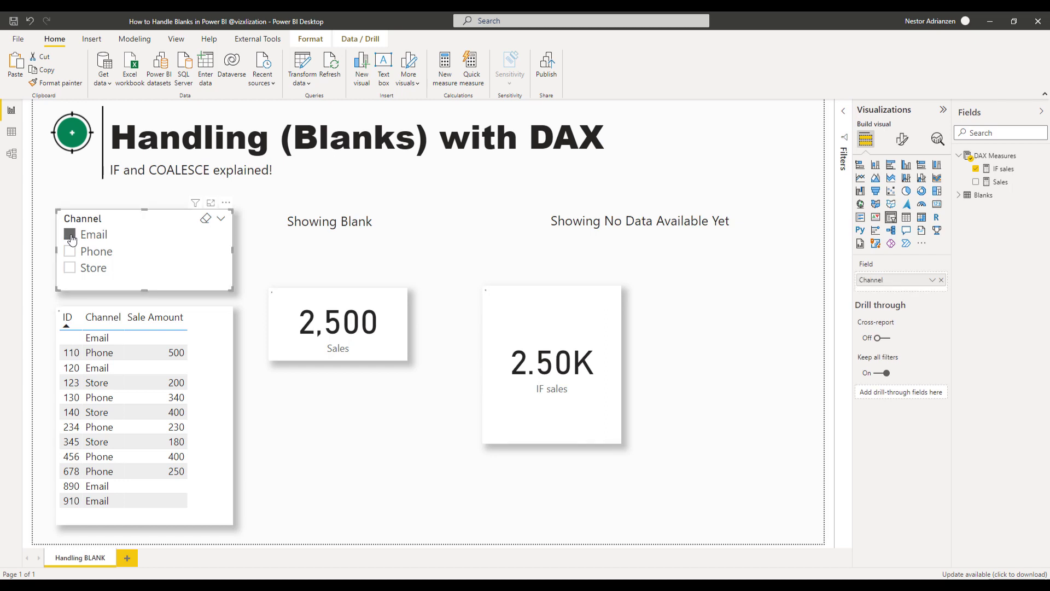
click(610, 390)
drag(622, 366, 635, 364)
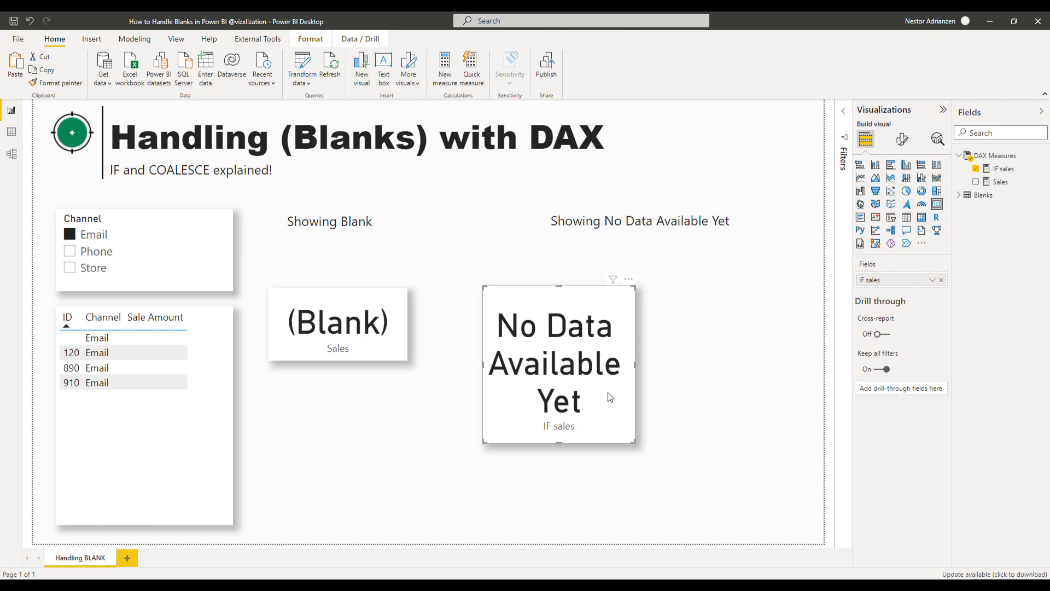
click(680, 345)
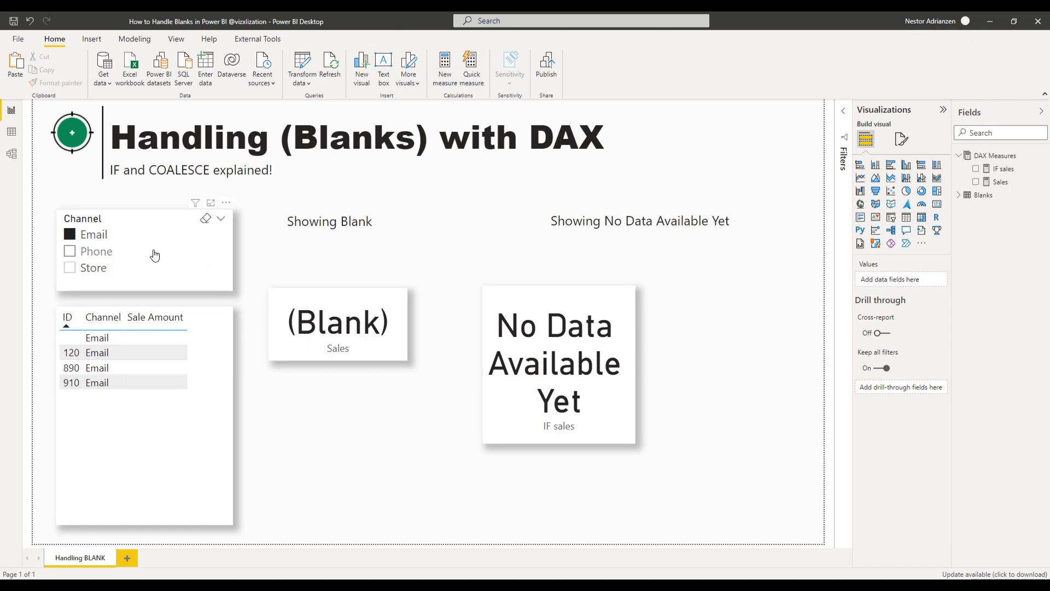
Compare the Sales and IF sales cards with the Channel slicer on Phone and Store, and clear the slicer selection.
click(70, 252)
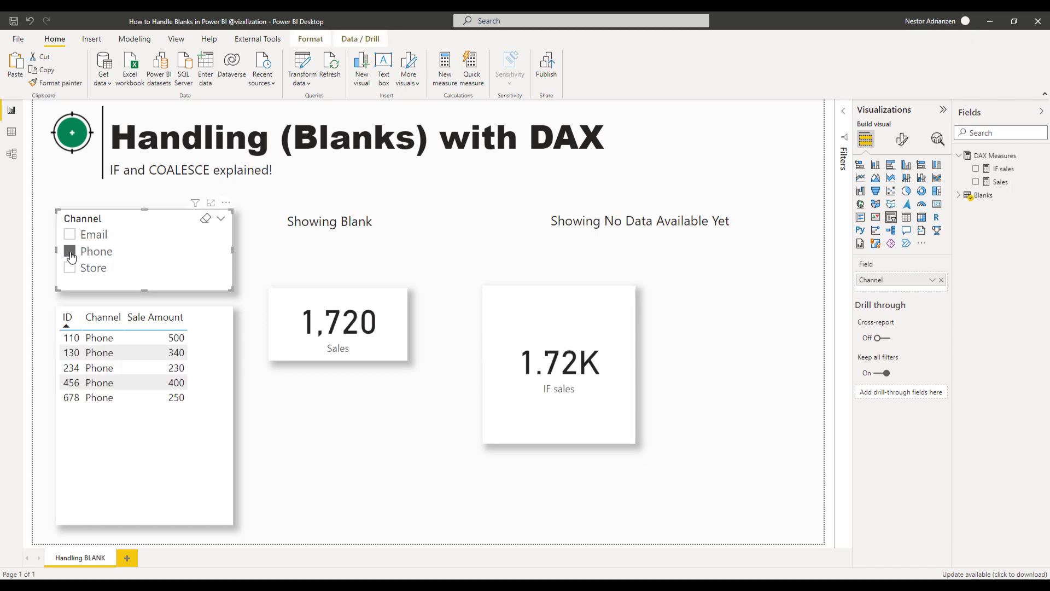
click(72, 272)
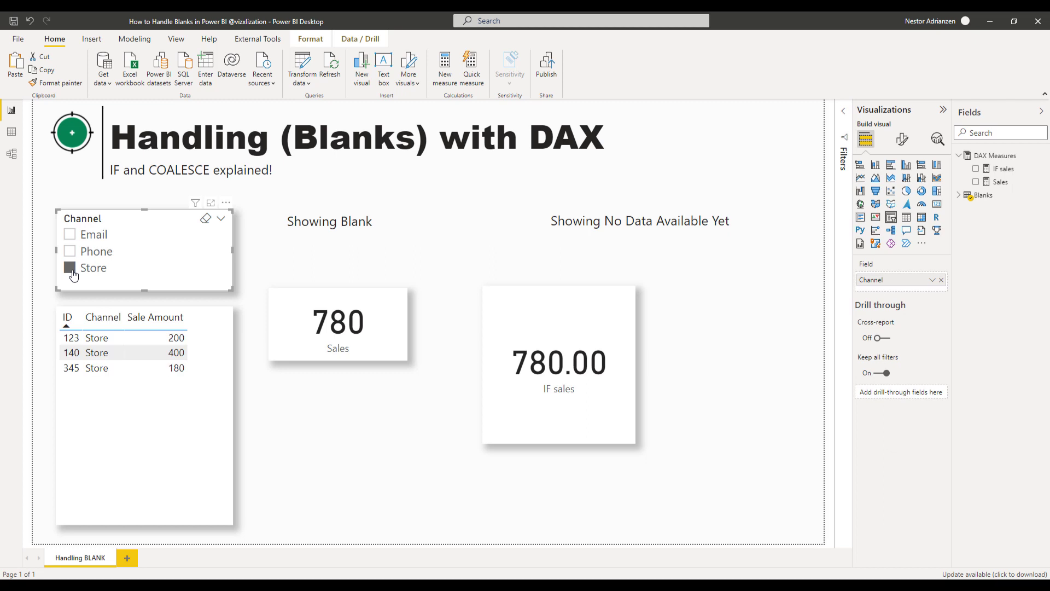
click(71, 270)
click(435, 429)
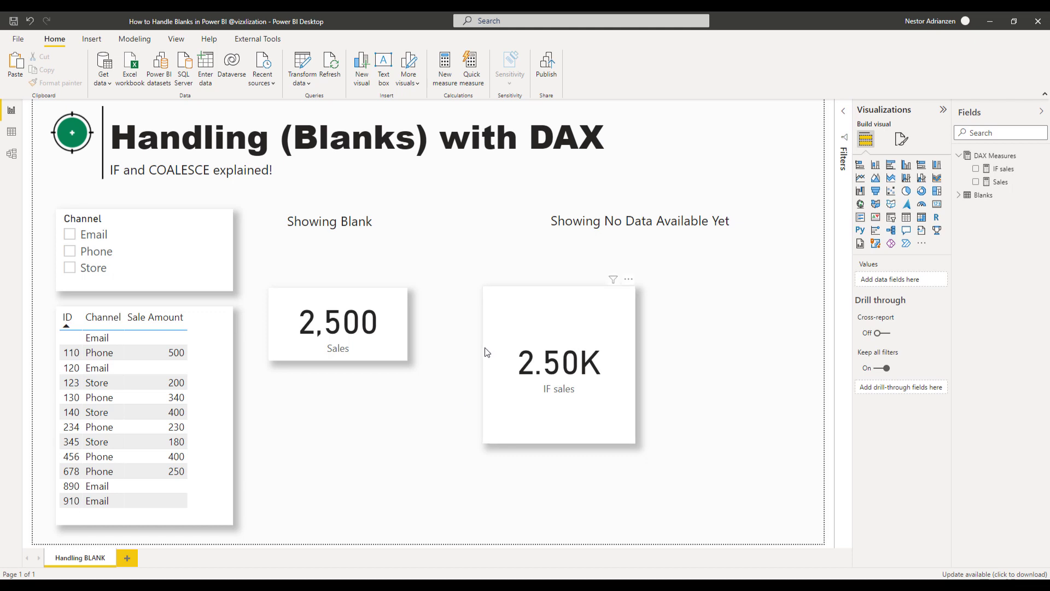
Create a new measure in the DAX Measures table and name it "COALESCE Sales", with its expression starting on a second line.
right_click(1003, 158)
click(971, 163)
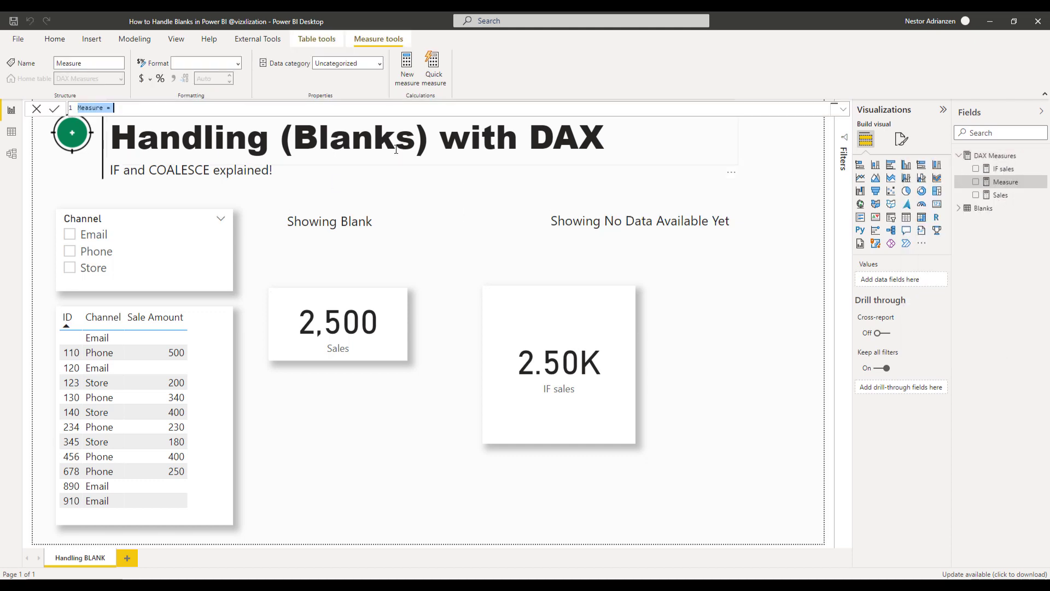
text(COALESCE sa)
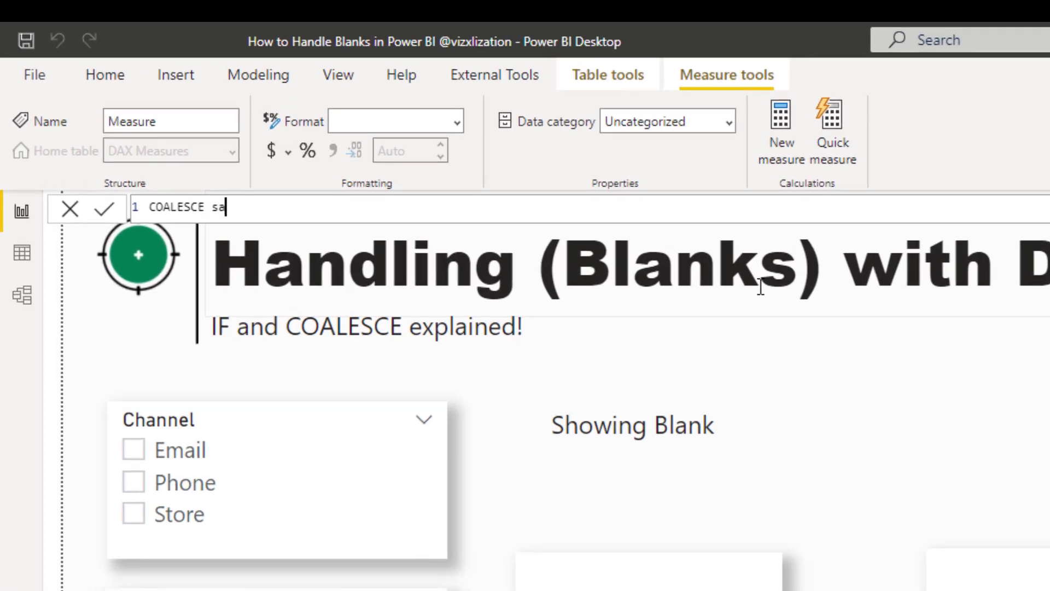
key(BackSpace)
key(BackSpace)
text(Sales =)
key(shift+Return)
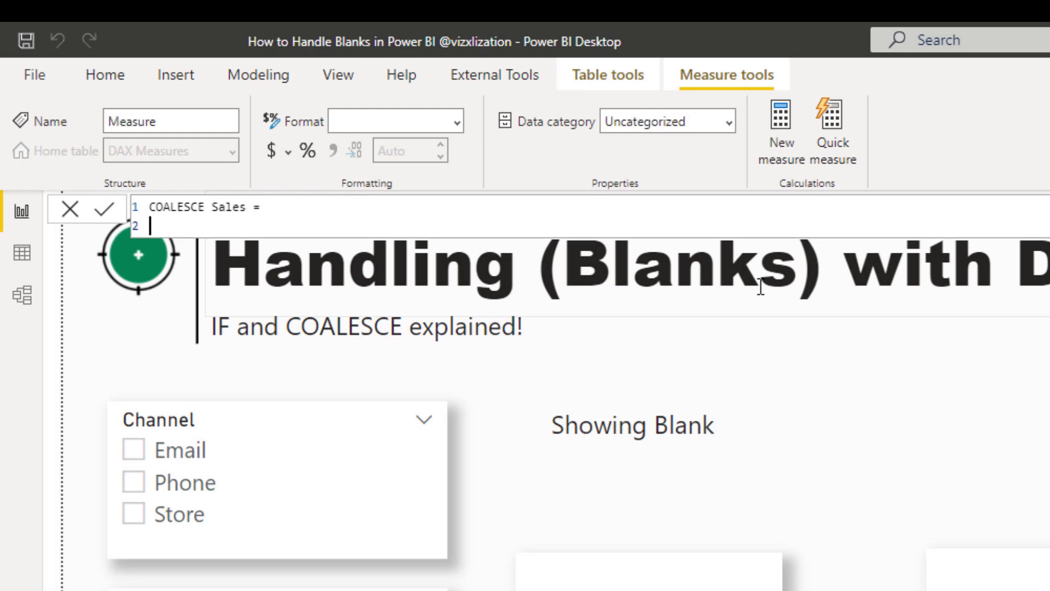
Begin the measure's expression with a COALESCE function whose first argument is sum(Blanks[Sale Amount]).
text(co)
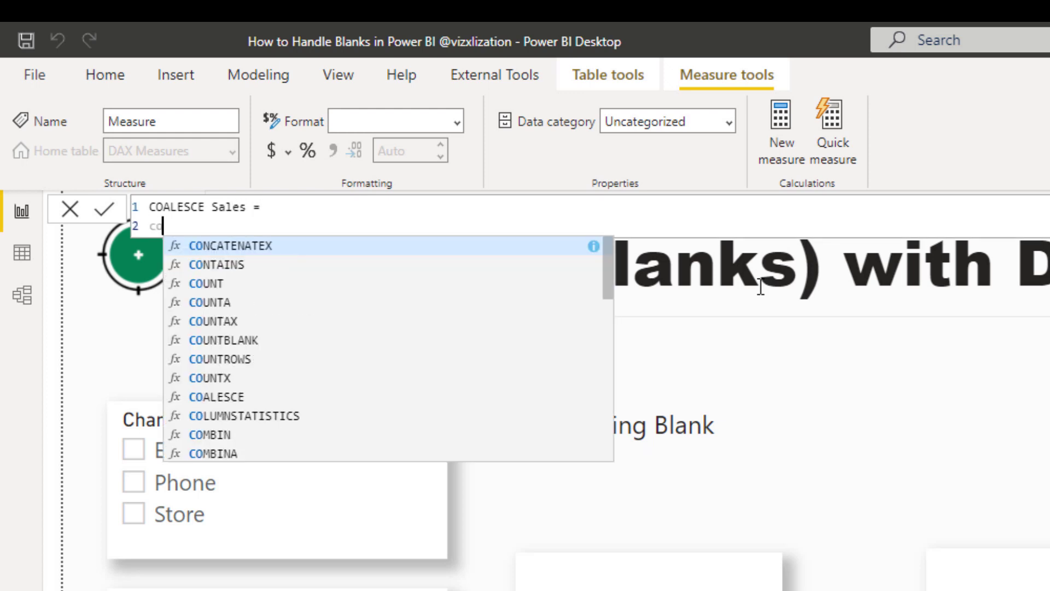
text(a)
key(Tab)
key(shift+Return)
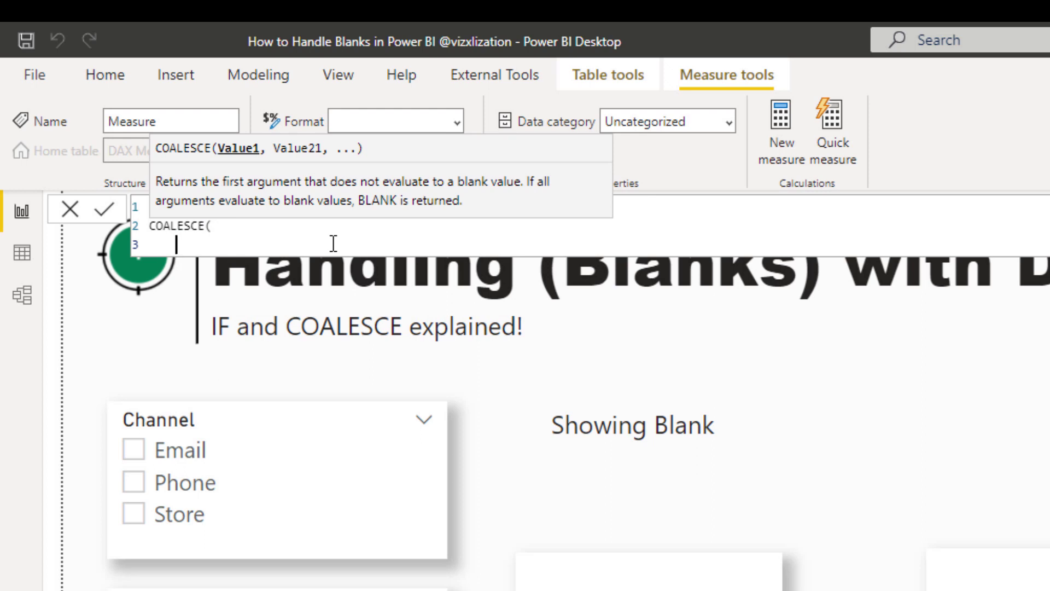
text(sum)
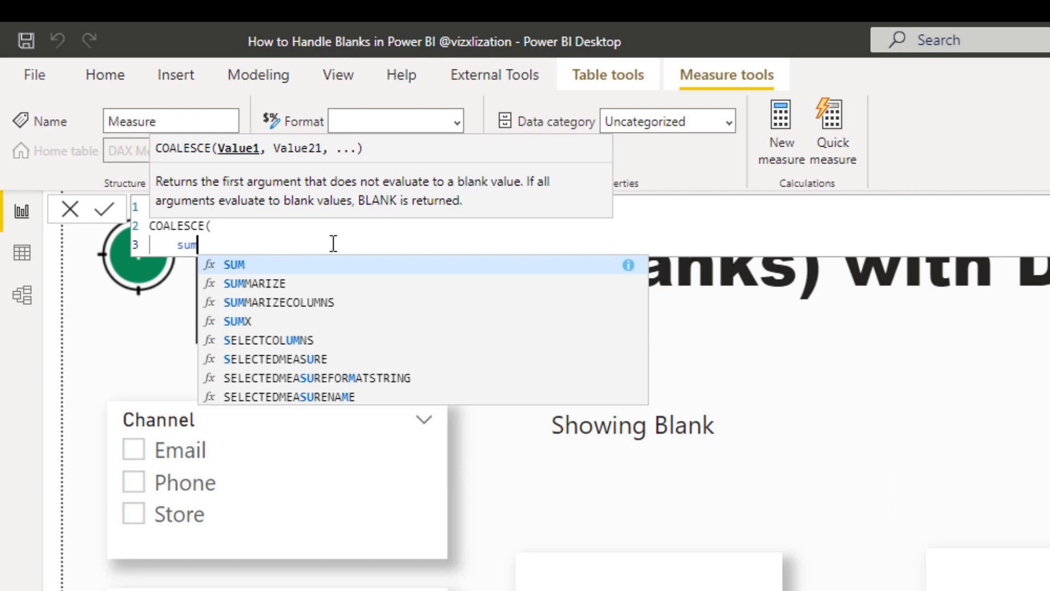
text(()
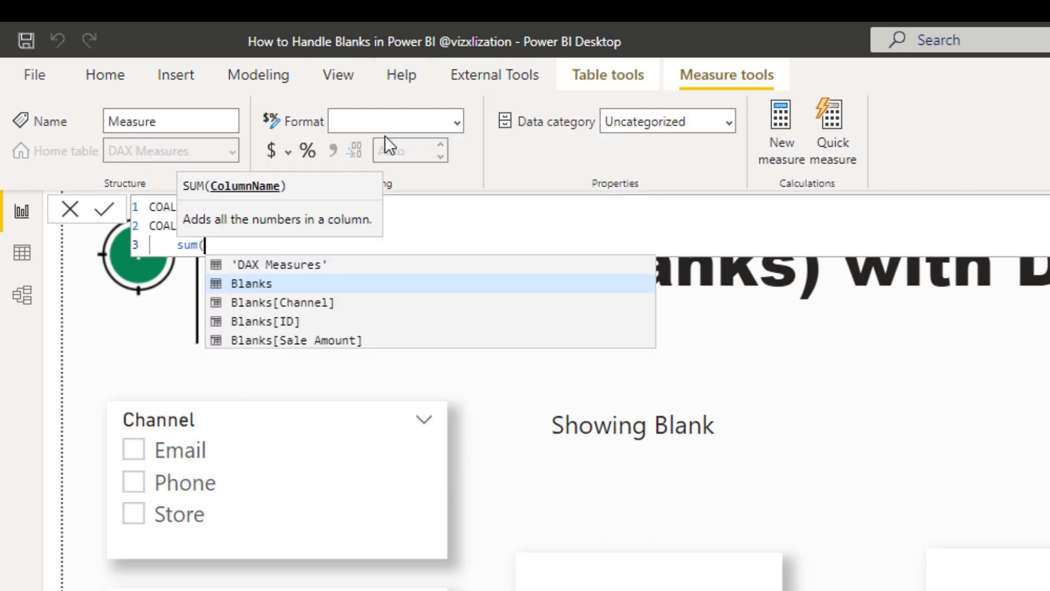
text(sale)
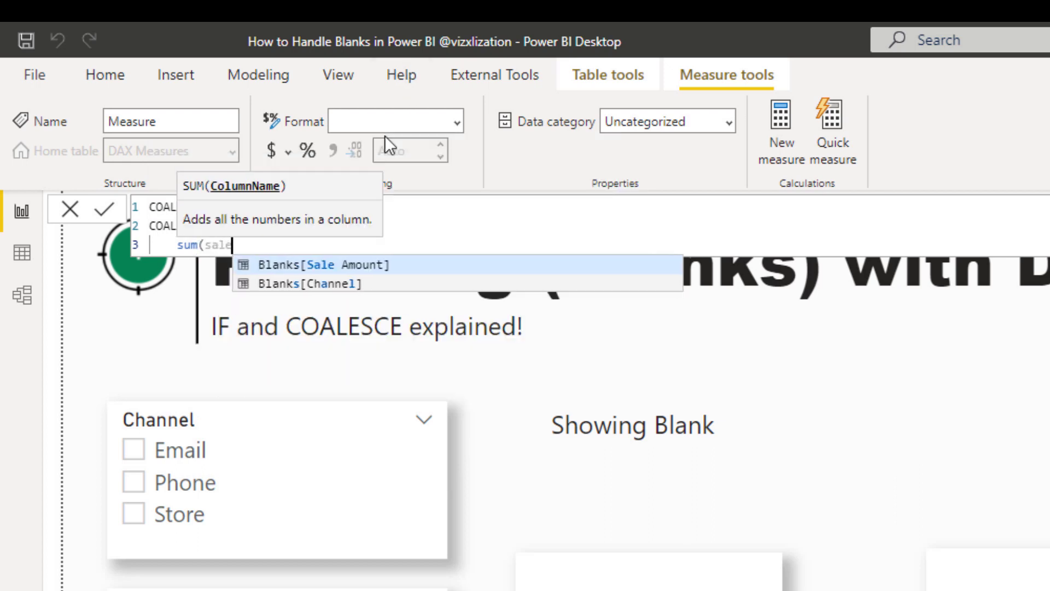
click(350, 264)
text())
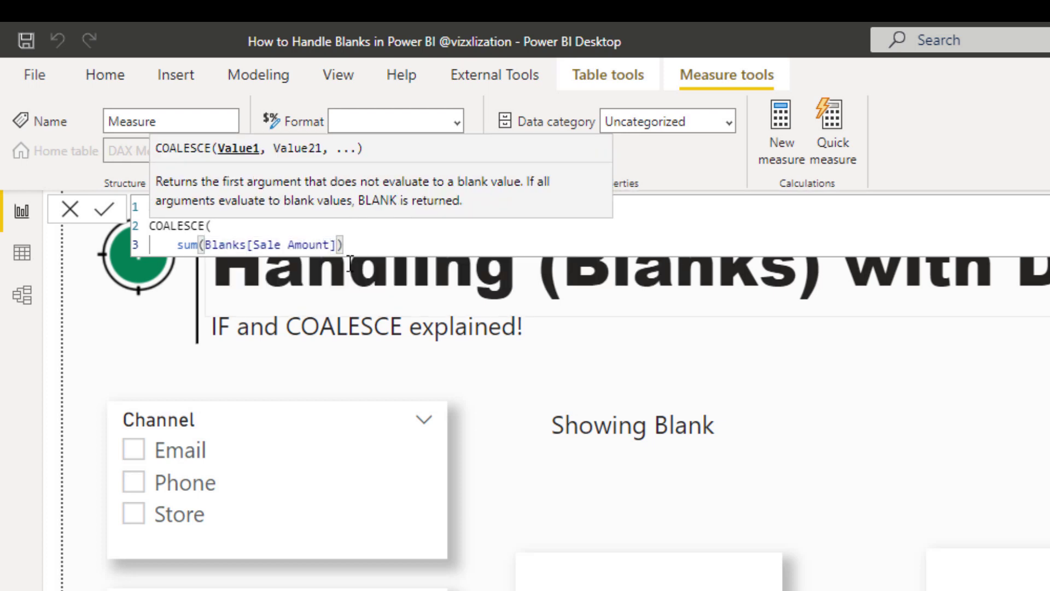
text(,)
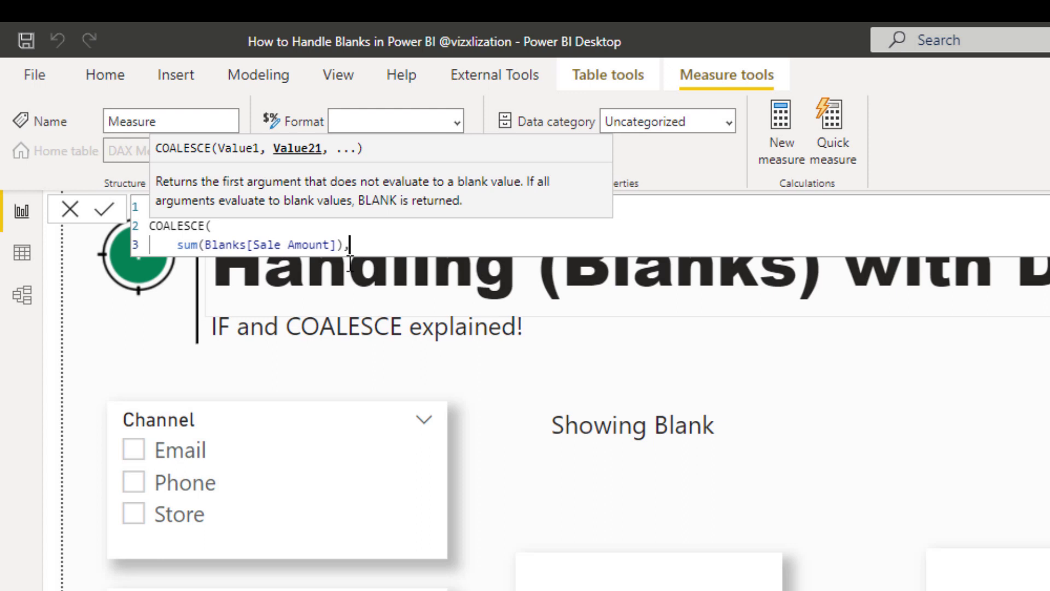
Add "No Data Available Yet" as COALESCE's second argument, close the function, and commit the COALESCE Sales measure.
key(Return)
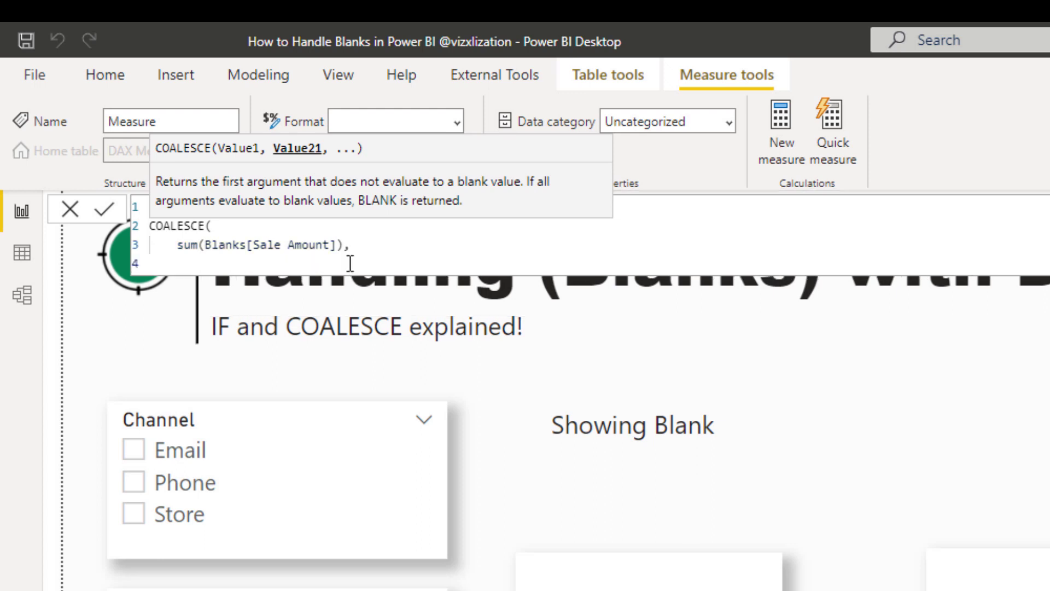
text("No Data Available Ye)
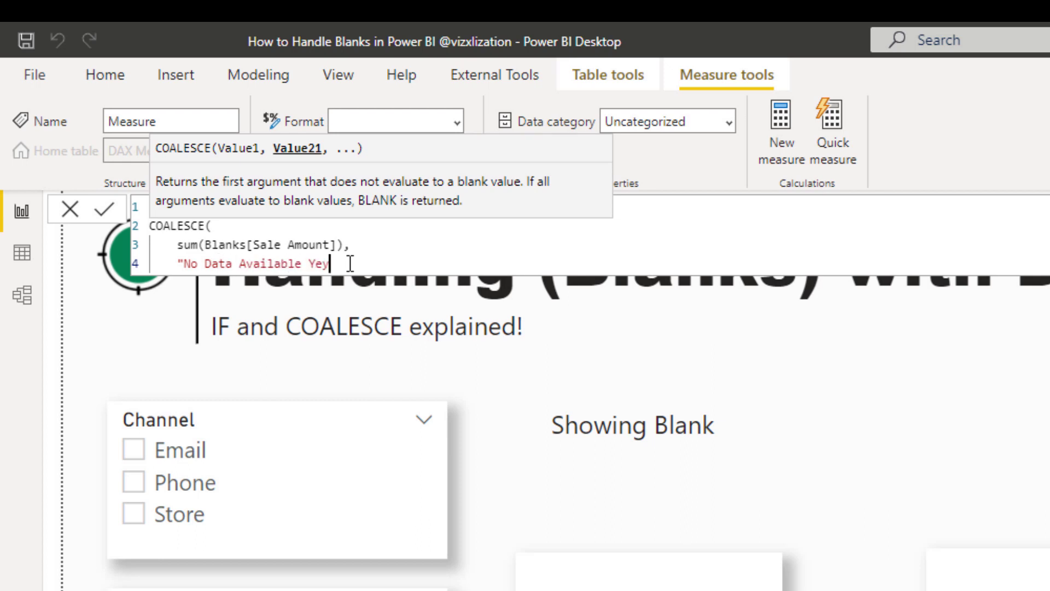
text(t")
key(Return)
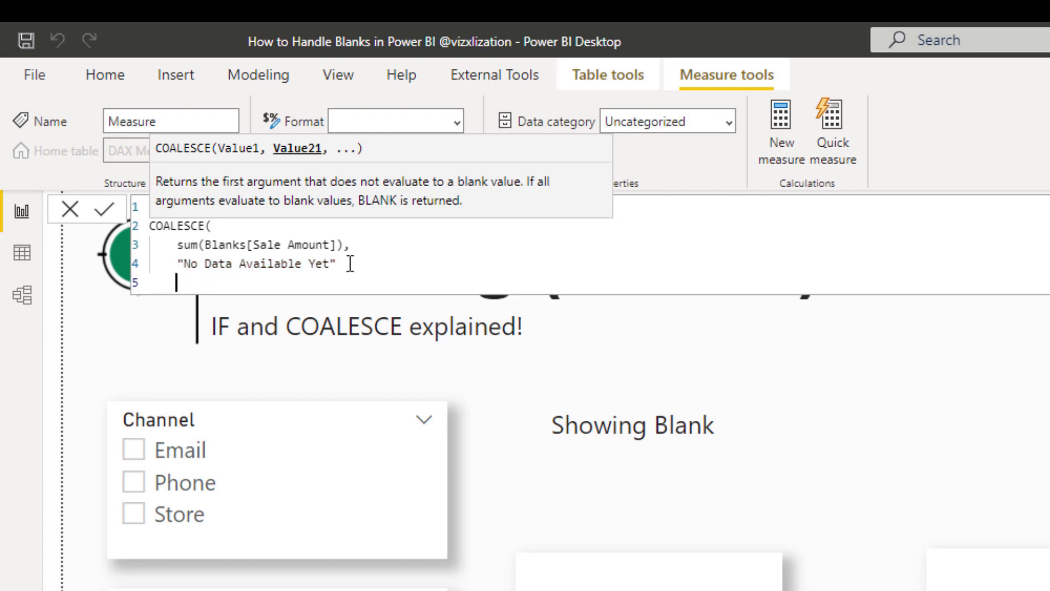
text())
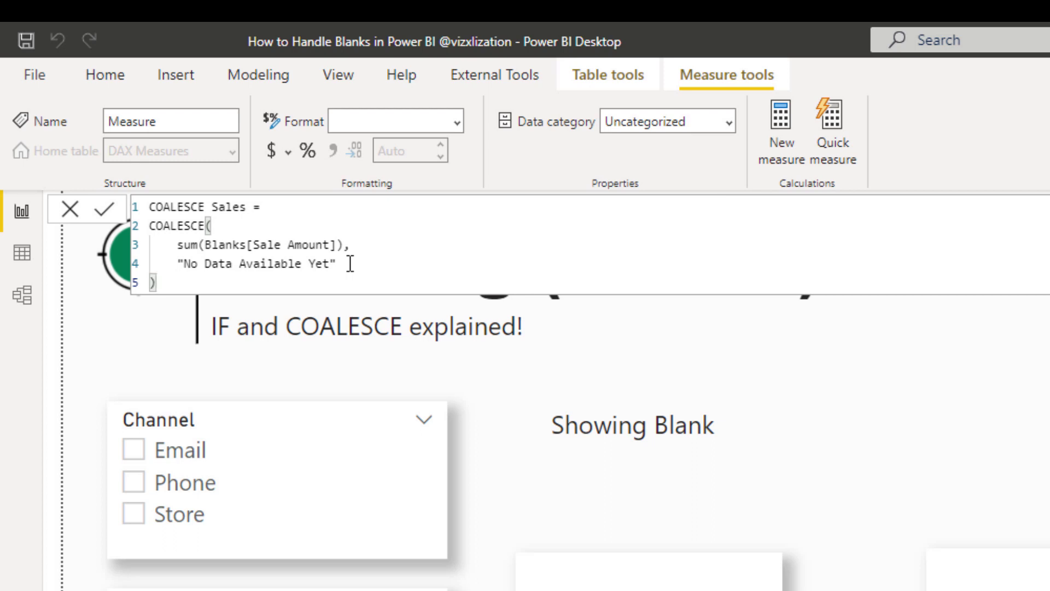
click(107, 212)
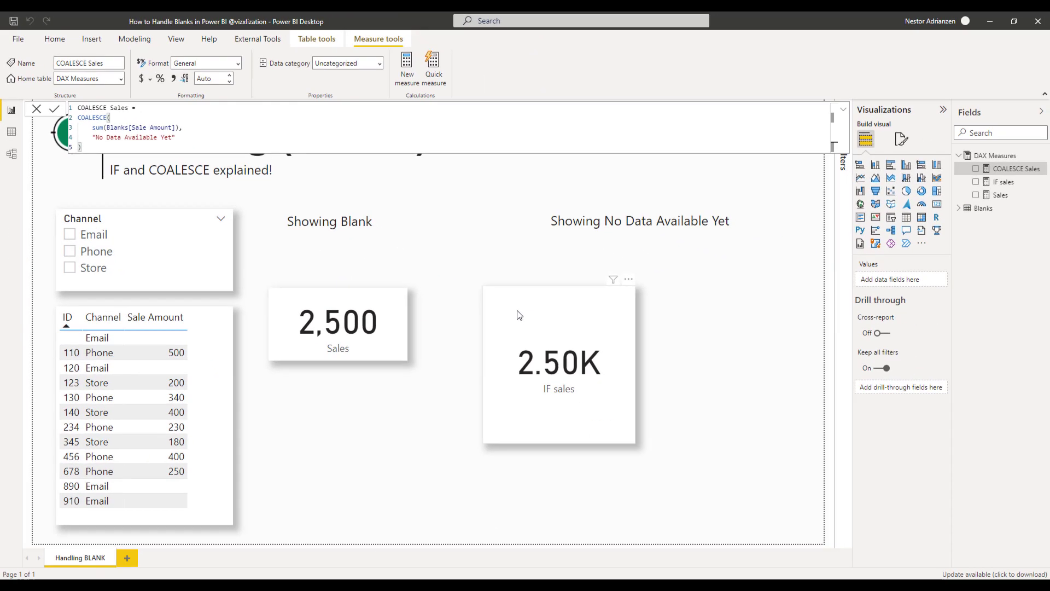
Duplicate the IF sales card, place the copy beside the original, and replace its field with the COALESCE Sales measure.
click(518, 315)
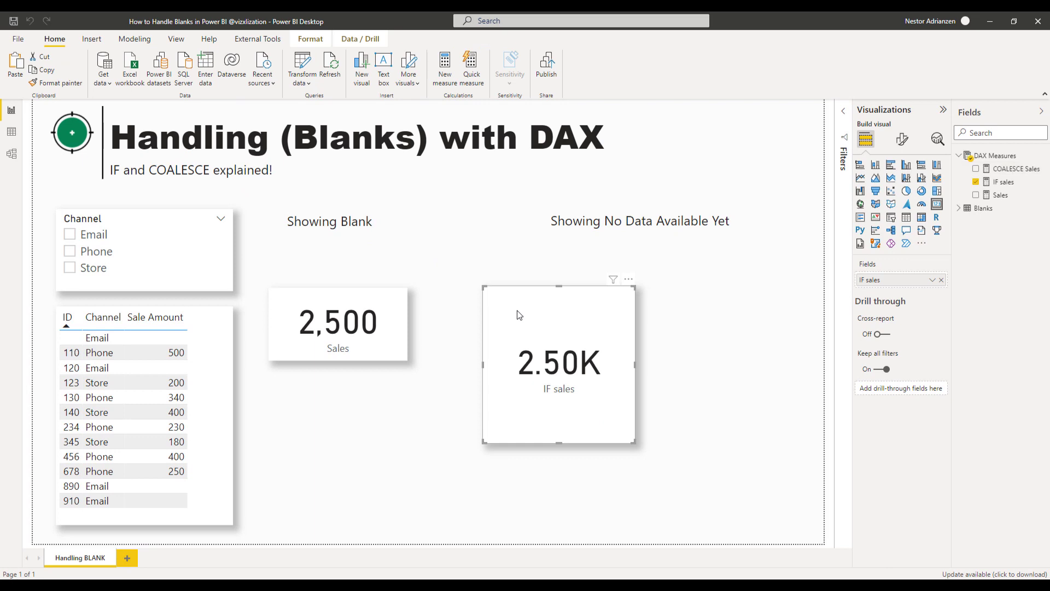
key(ctrl+c)
key(ctrl+v)
drag(516, 311, 684, 323)
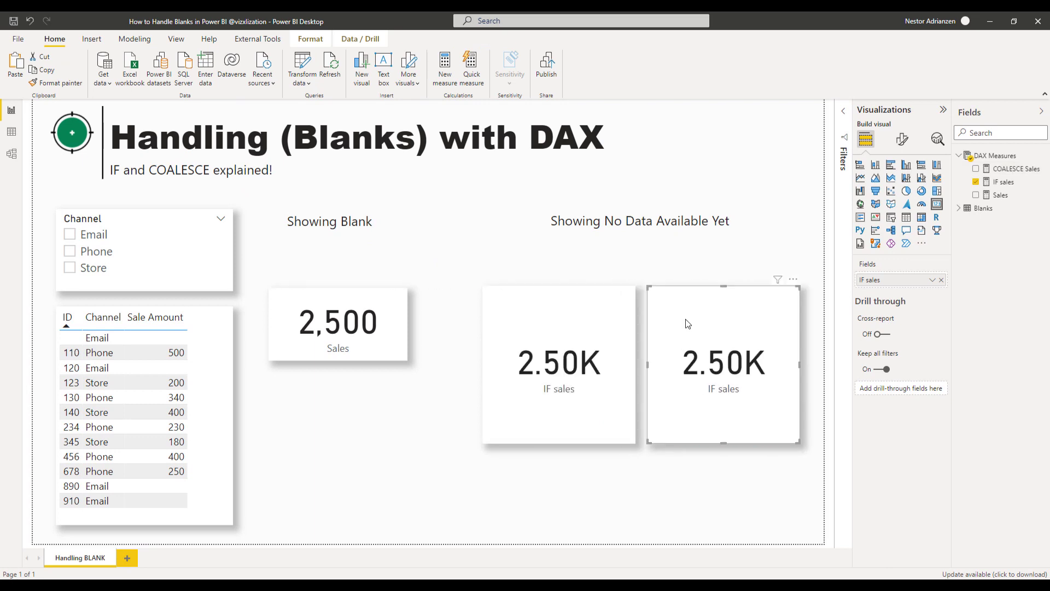
click(976, 182)
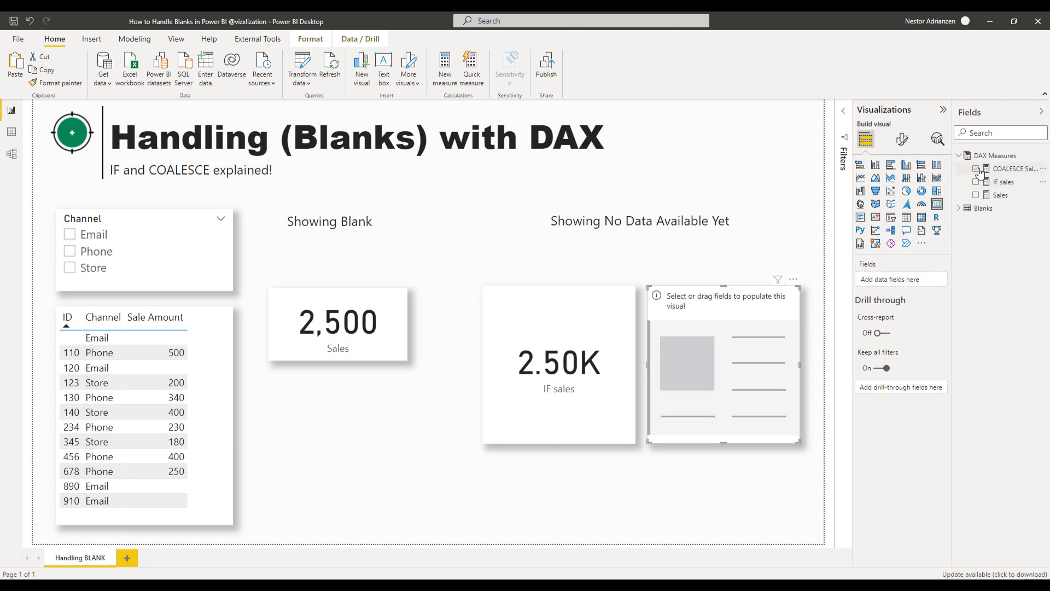
click(977, 169)
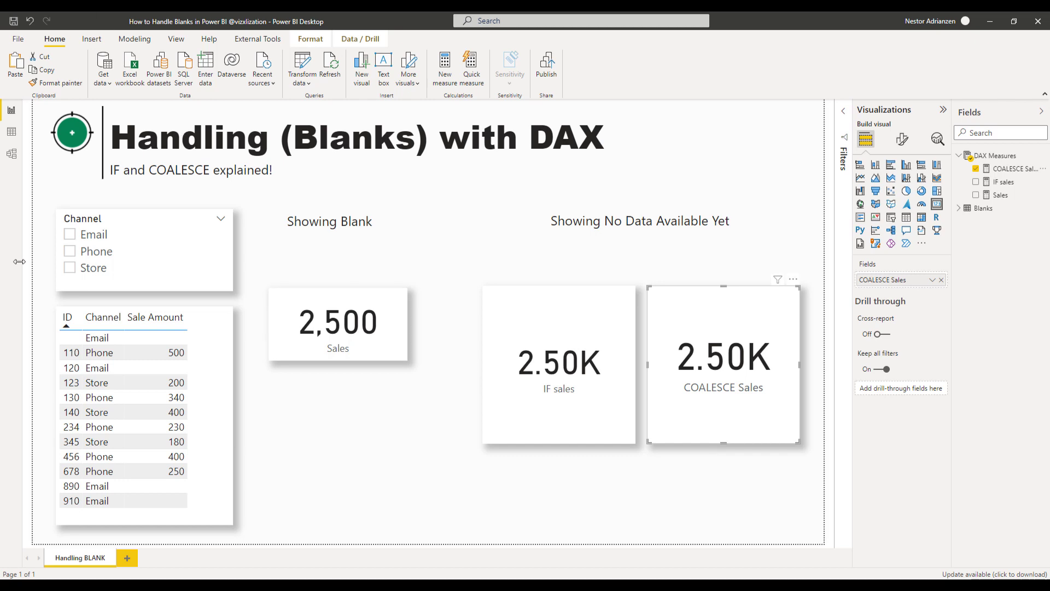
Compare the three sales cards with the Channel slicer on Email, Phone and Store, and clear the slicer selection.
click(74, 239)
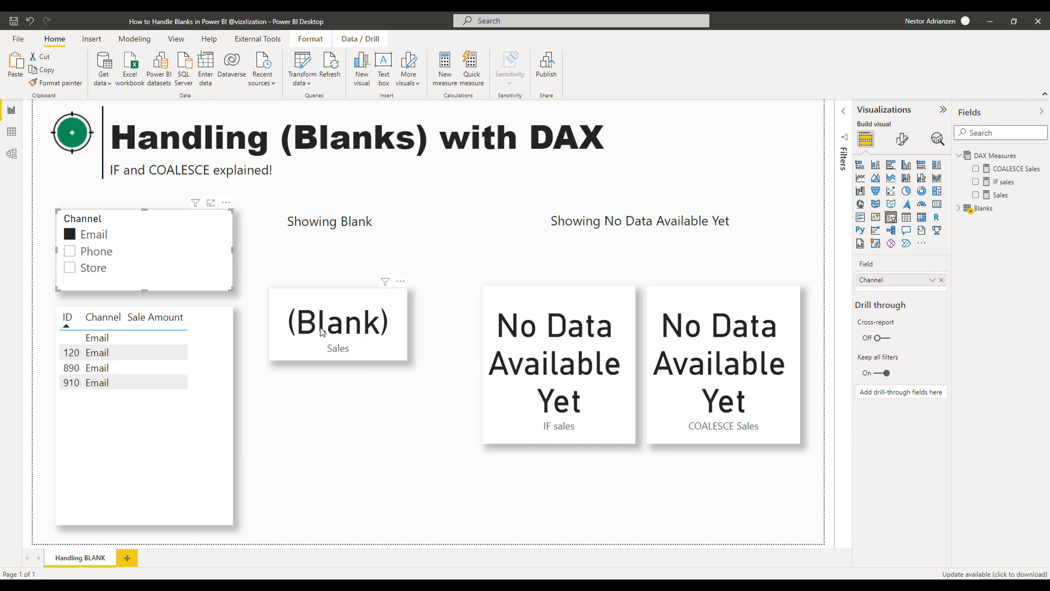
mouse_move(361, 339)
mouse_move(538, 340)
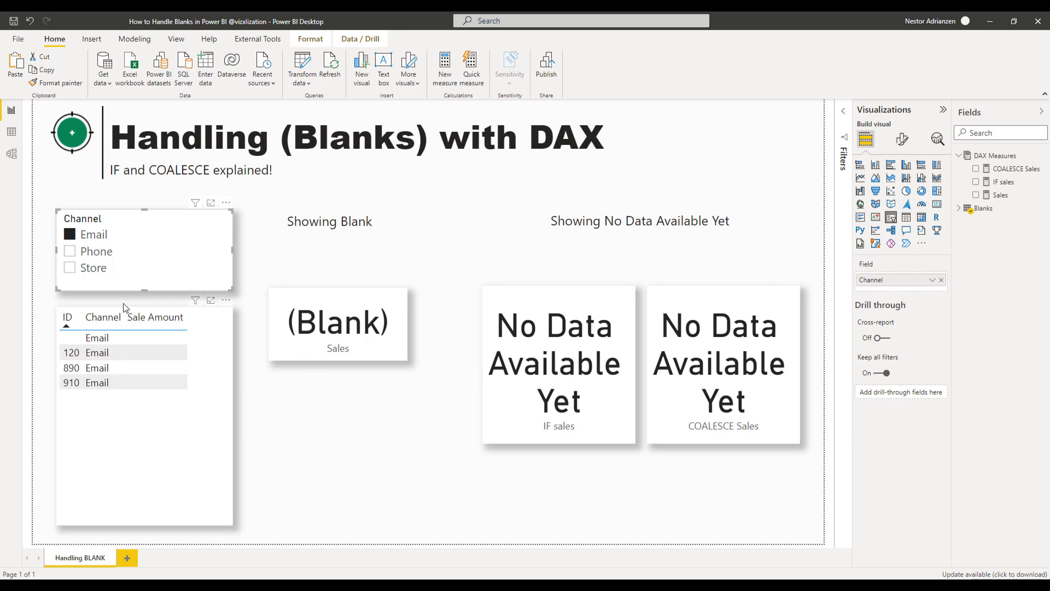
click(70, 252)
click(70, 268)
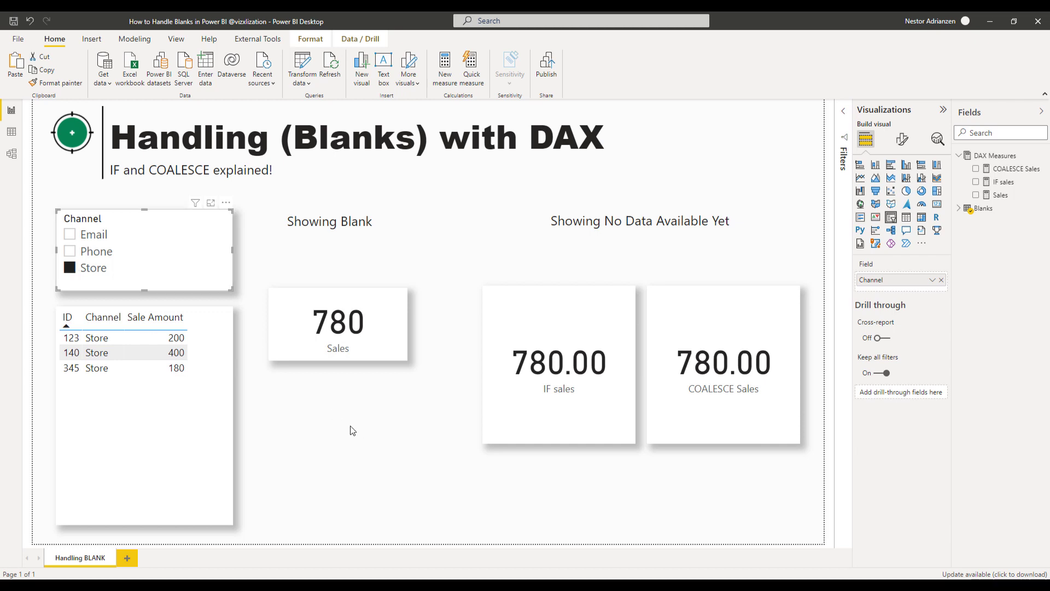
click(206, 220)
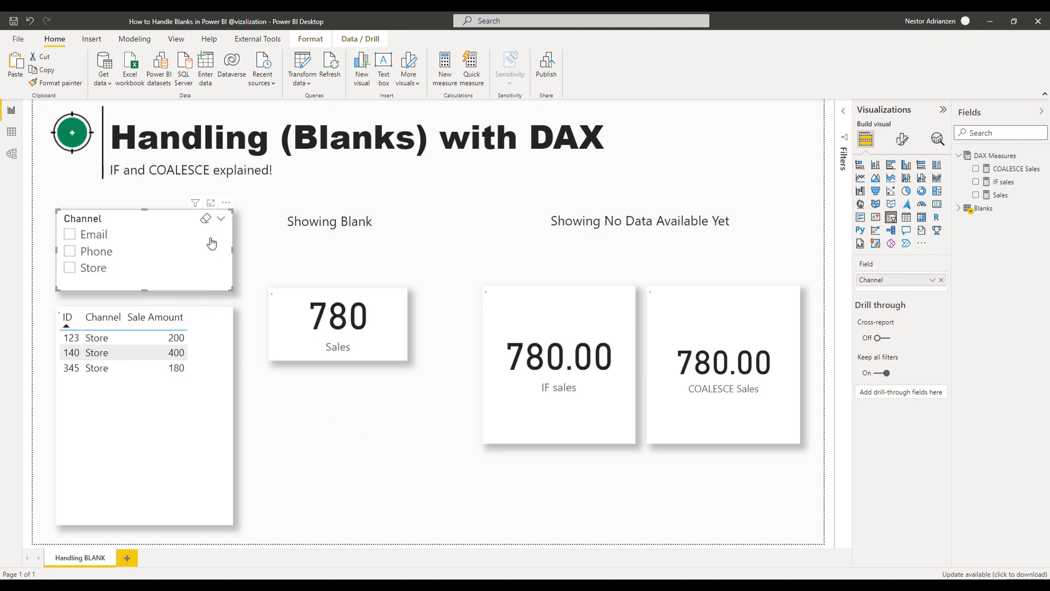
click(376, 426)
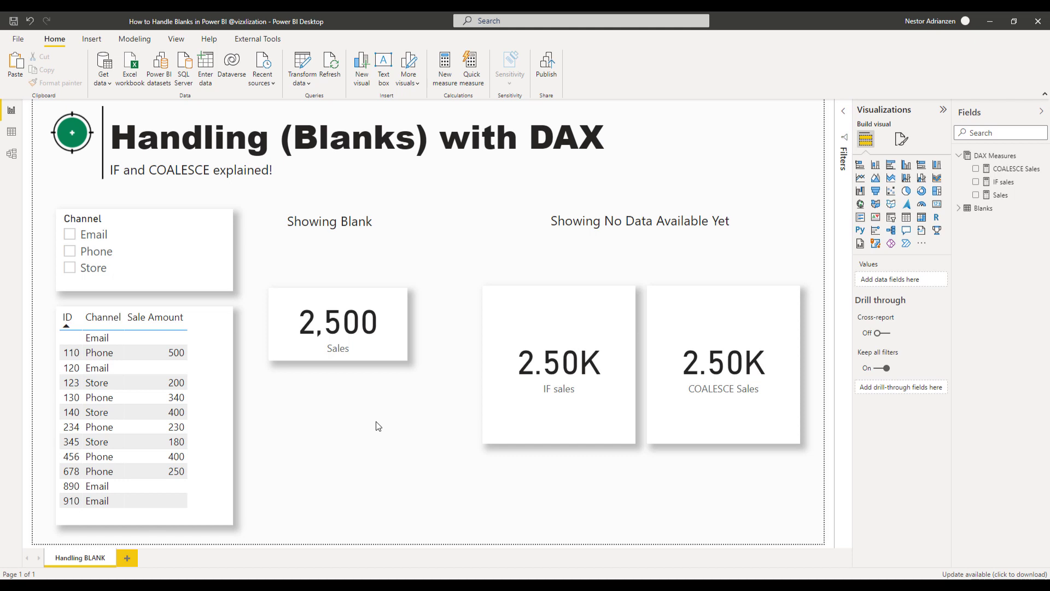
Review the DAX formulas of the COALESCE Sales and IF sales measures, and collapse the formula display.
click(1010, 170)
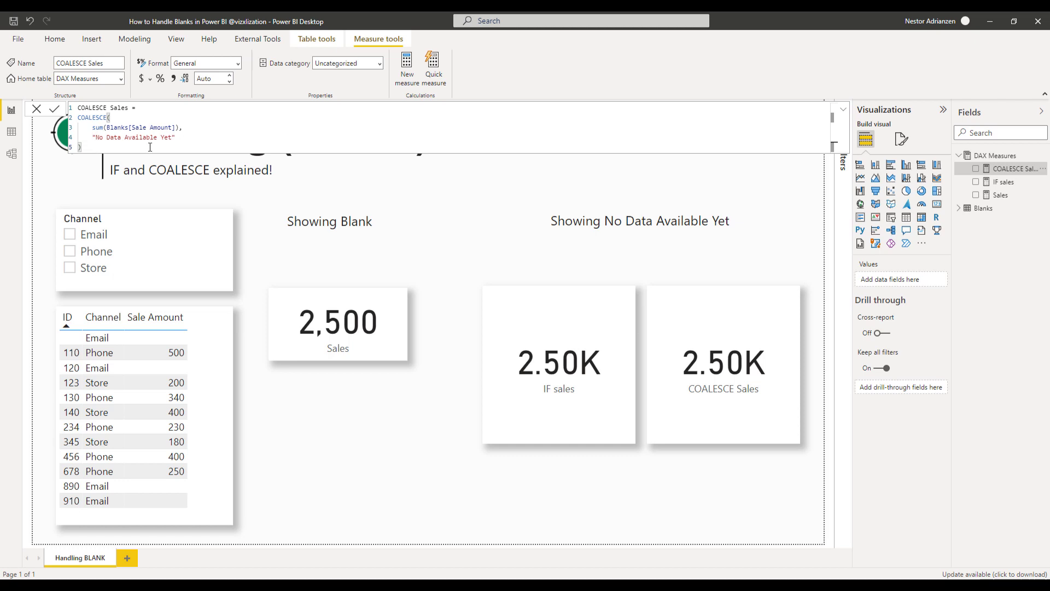
click(1006, 182)
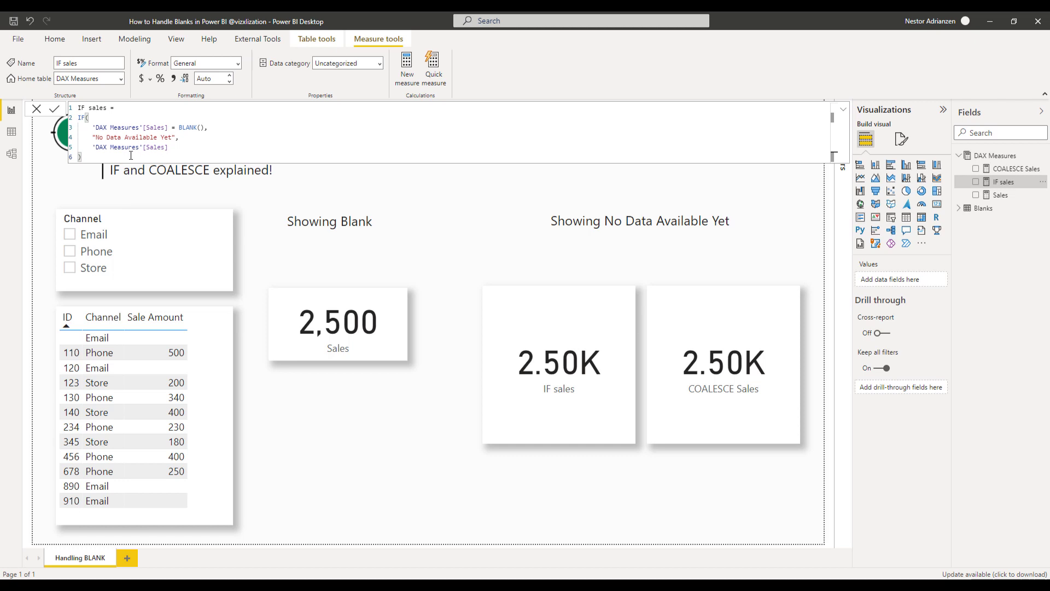
click(842, 109)
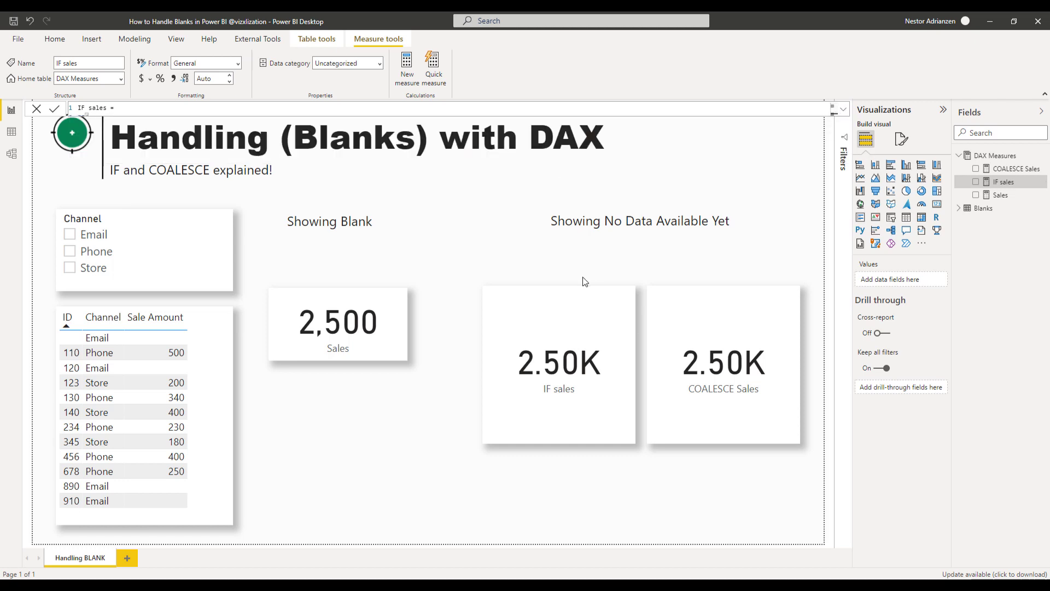